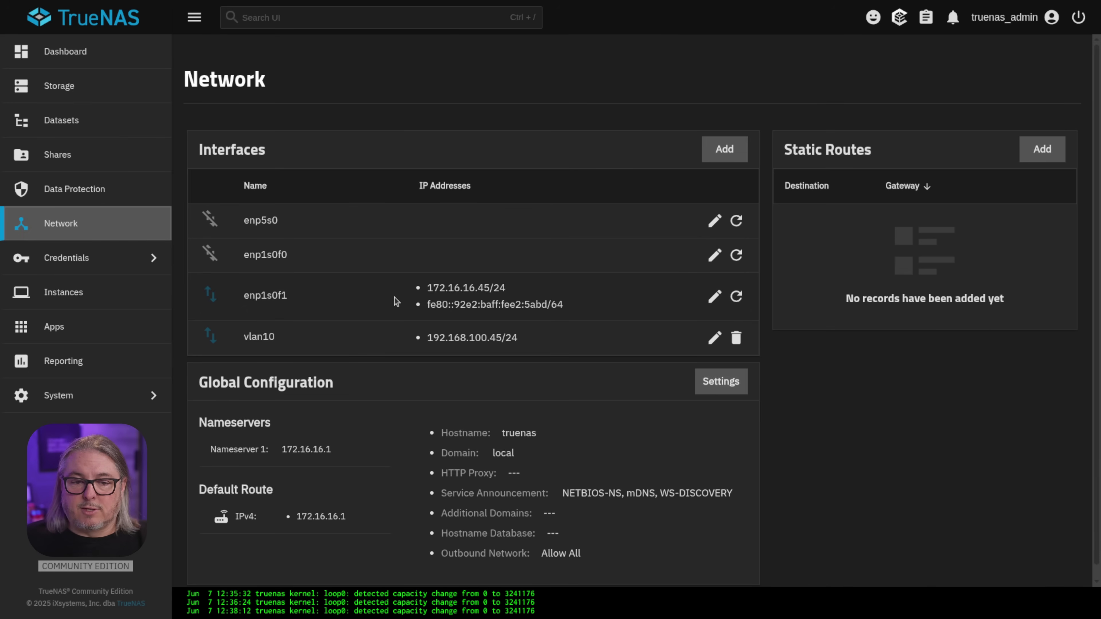
Start a new VLAN-type interface named vlan1337
{"action": "left_click_drag", "start_coordinate": [243, 301], "coordinate": [315, 301]}
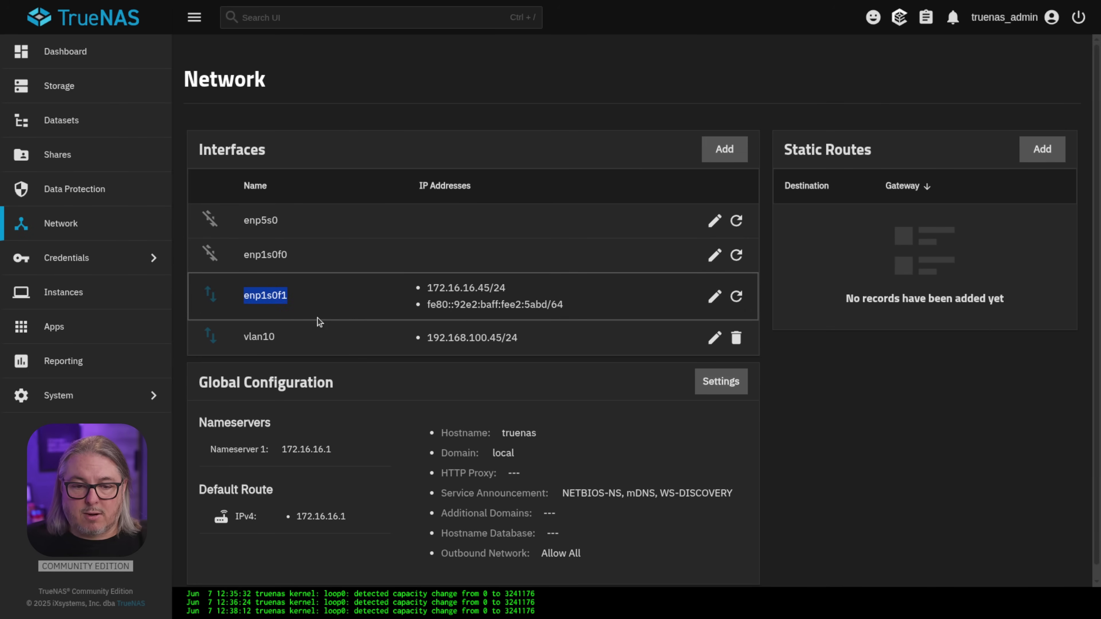
{"action": "left_click_drag", "start_coordinate": [241, 353], "coordinate": [265, 359]}
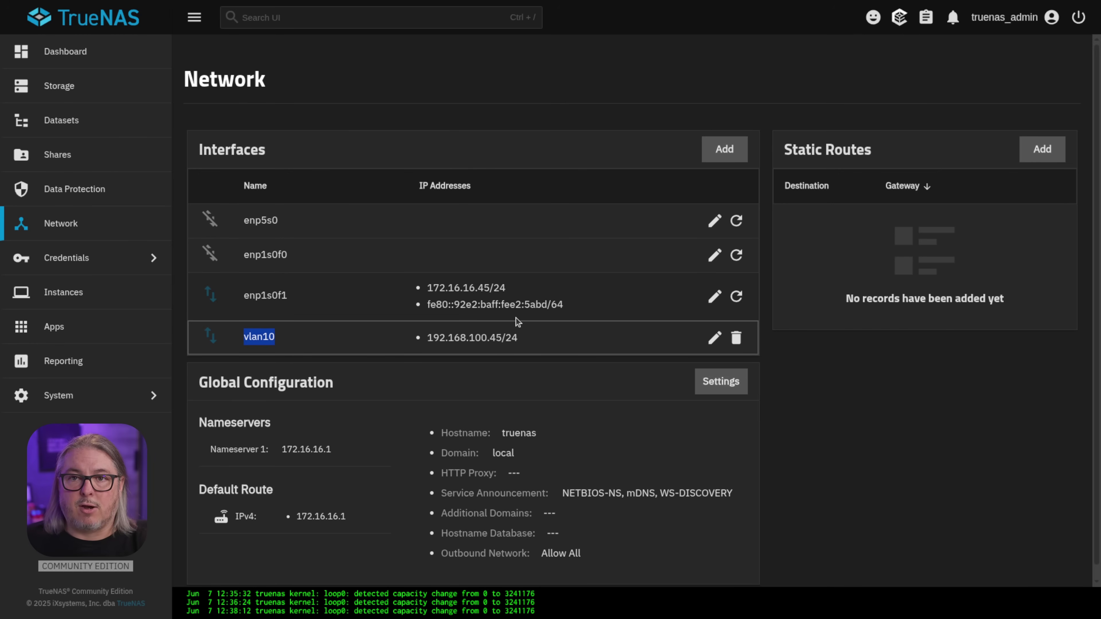
{"action": "left_click", "coordinate": [722, 158]}
{"action": "left_click", "coordinate": [821, 166]}
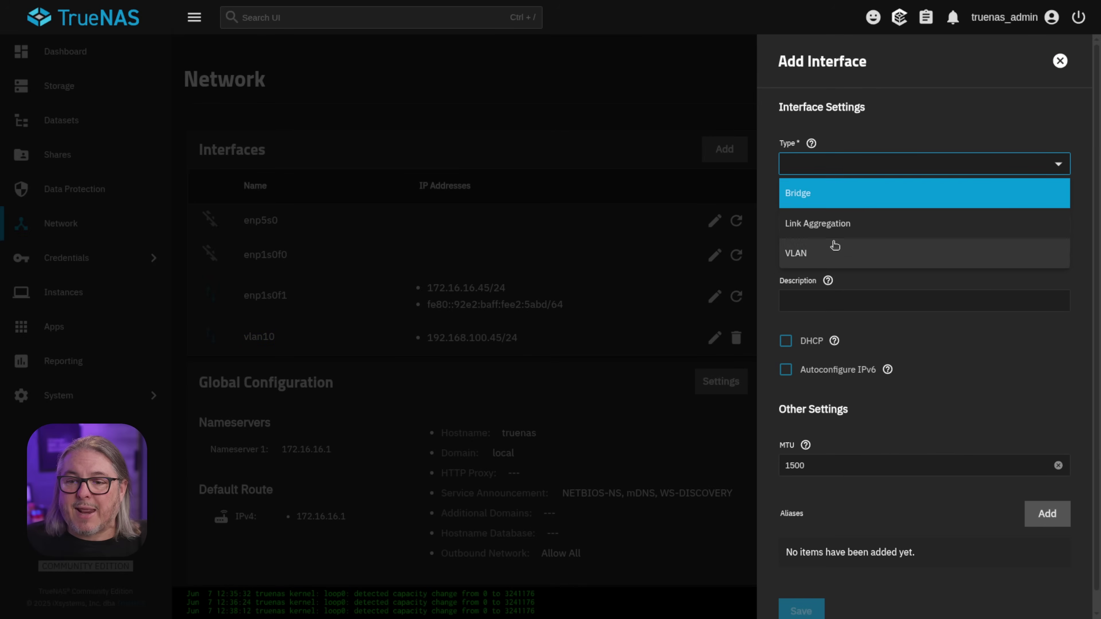
{"action": "left_click", "coordinate": [834, 245]}
{"action": "left_click", "coordinate": [826, 224]}
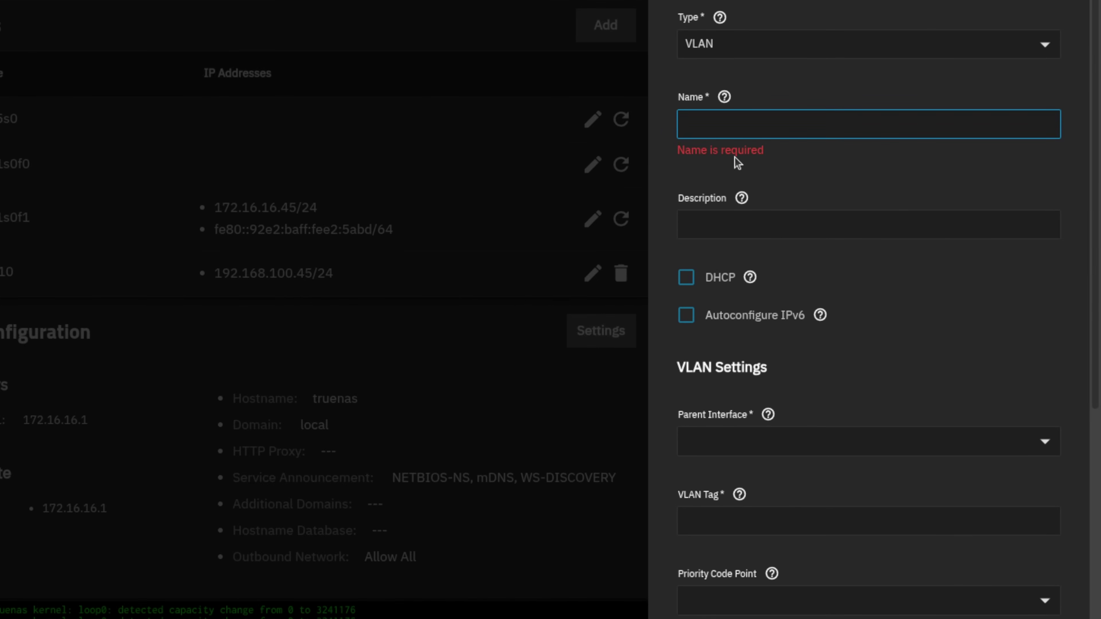
{"action": "type", "text": "vlan1"}
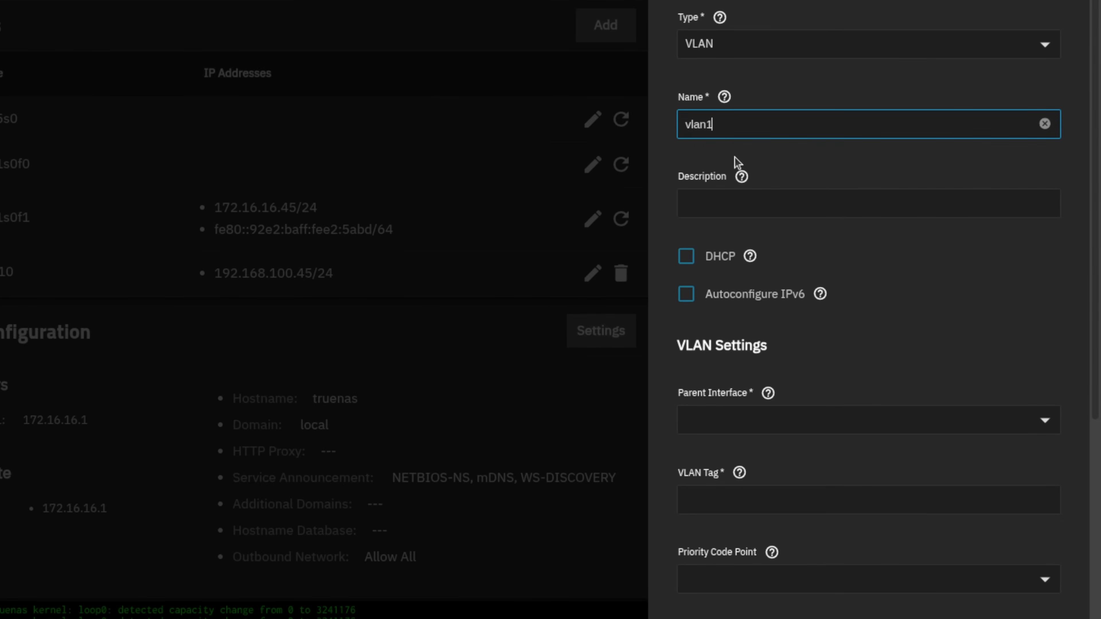
{"action": "type", "text": "337"}
Describe it as Lab Network, with parent interface enp1s0f1 and VLAN tag 1337
{"action": "left_click", "coordinate": [774, 204]}
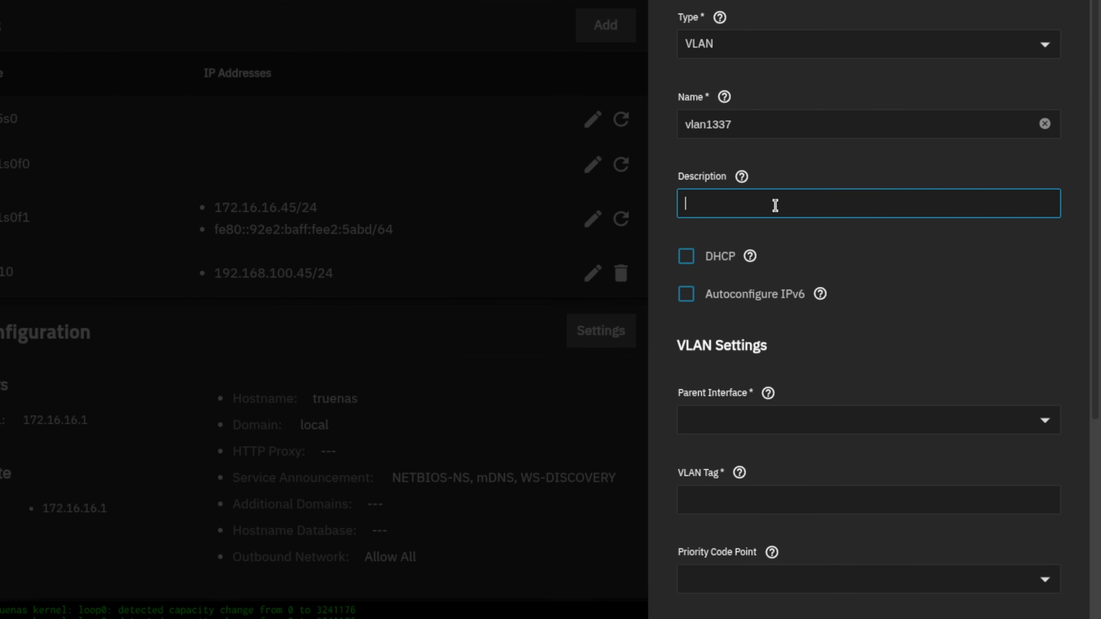
{"action": "type", "text": "4ab Network"}
{"action": "left_click", "coordinate": [845, 411]}
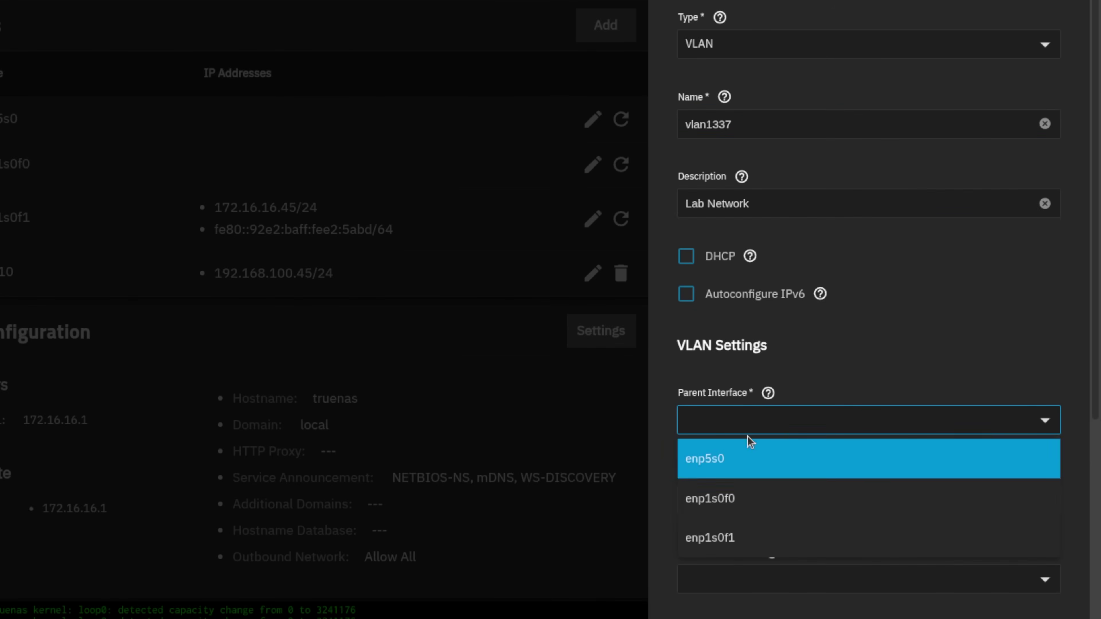
{"action": "left_click", "coordinate": [750, 540]}
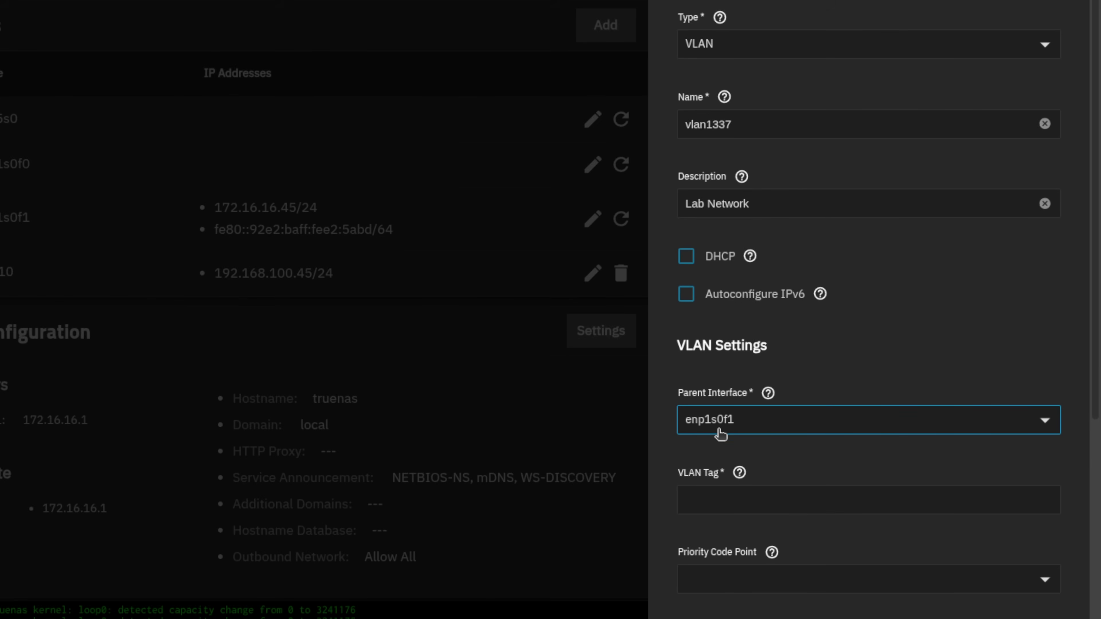
{"action": "left_click", "coordinate": [740, 493]}
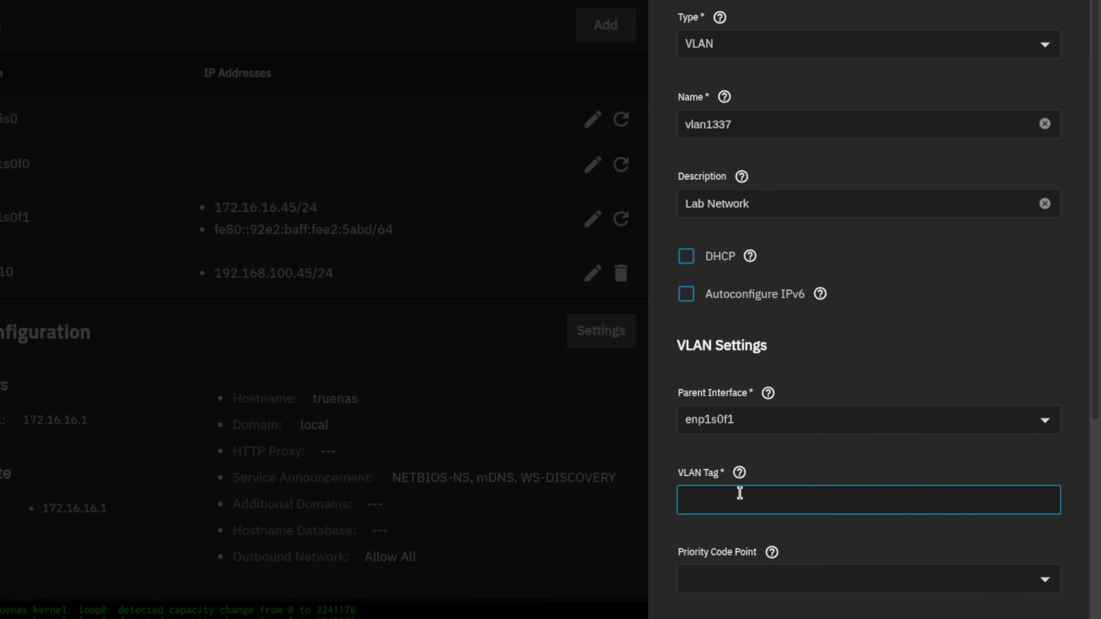
{"action": "type", "text": "1337"}
{"action": "left_click_drag", "start_coordinate": [1089, 411], "coordinate": [1094, 616]}
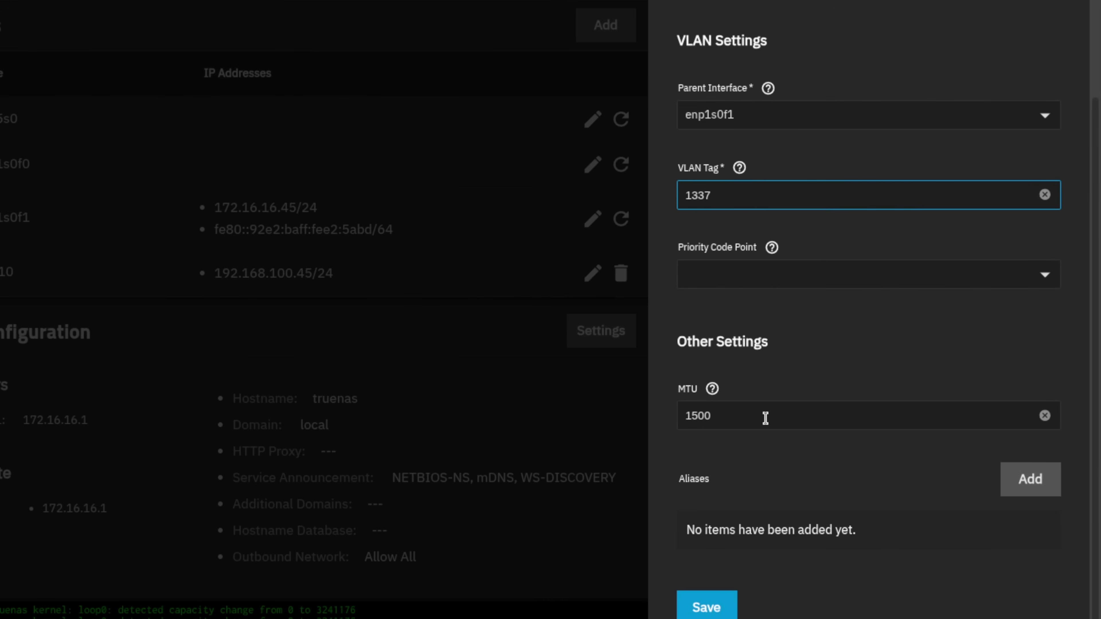
Add alias 10.13.13.45 with a /24 netmask and remove the extra empty alias row
{"action": "left_click", "coordinate": [1029, 479]}
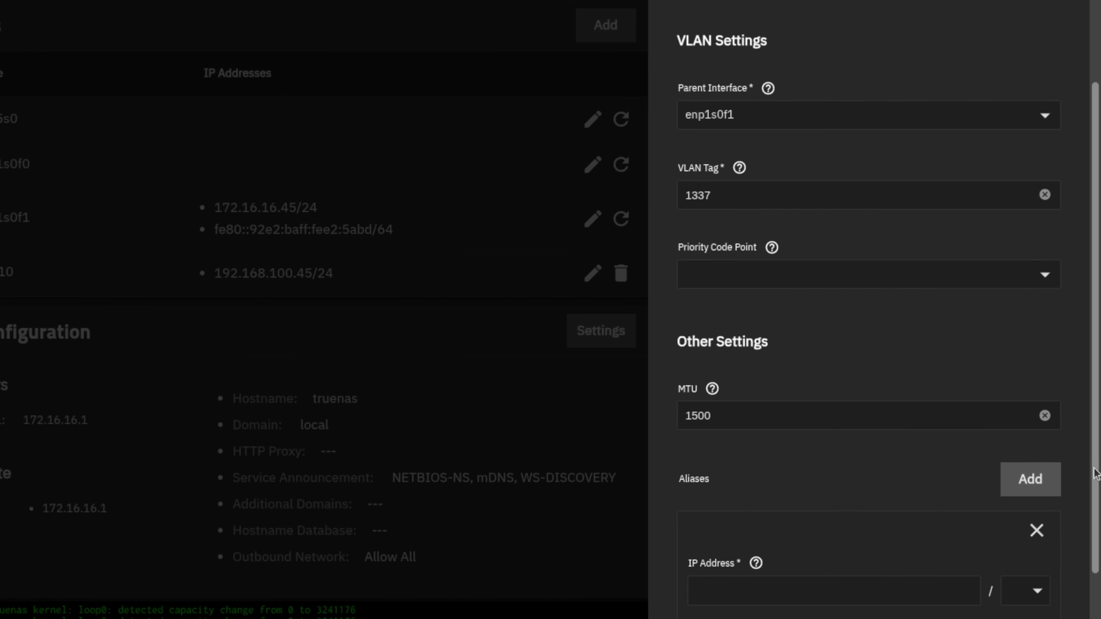
{"action": "scroll", "coordinate": [1096, 473], "scroll_direction": "down", "scroll_amount": 2}
{"action": "left_click", "coordinate": [718, 510]}
{"action": "type", "text": "10.13.13.45"}
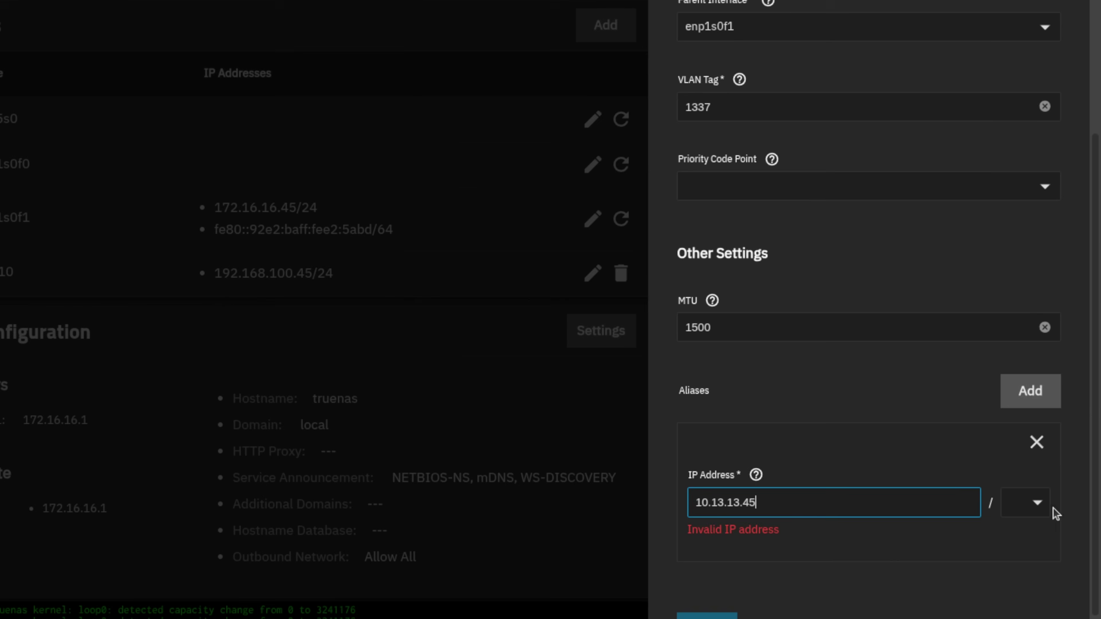
{"action": "left_click", "coordinate": [1031, 505]}
{"action": "left_click", "coordinate": [1027, 458]}
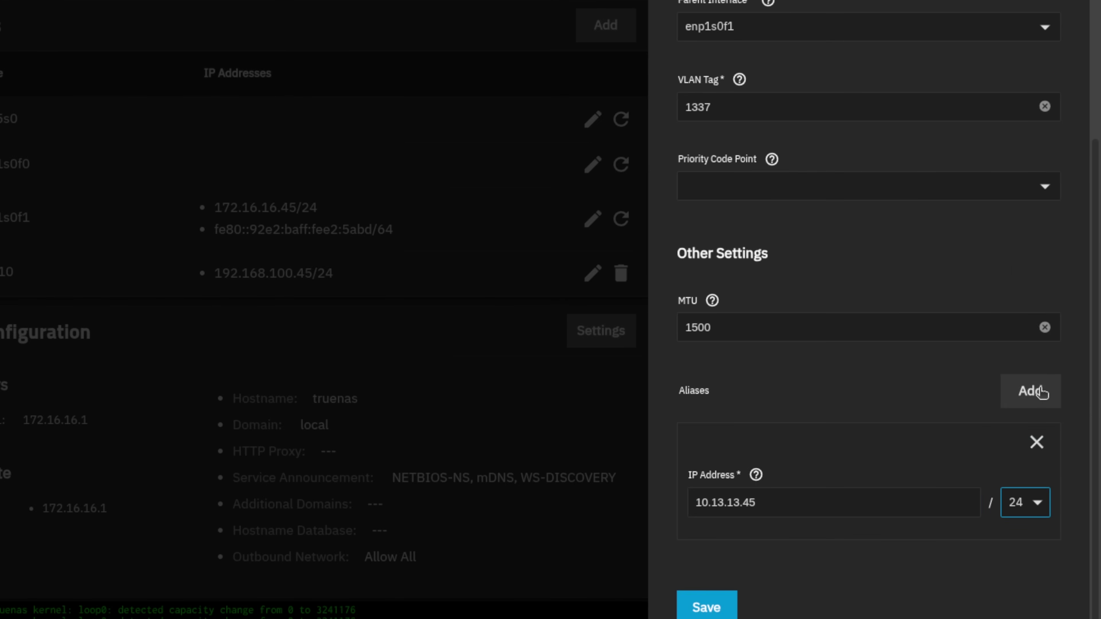
{"action": "left_click", "coordinate": [1038, 392]}
{"action": "scroll", "coordinate": [969, 420], "scroll_direction": "down", "scroll_amount": 4}
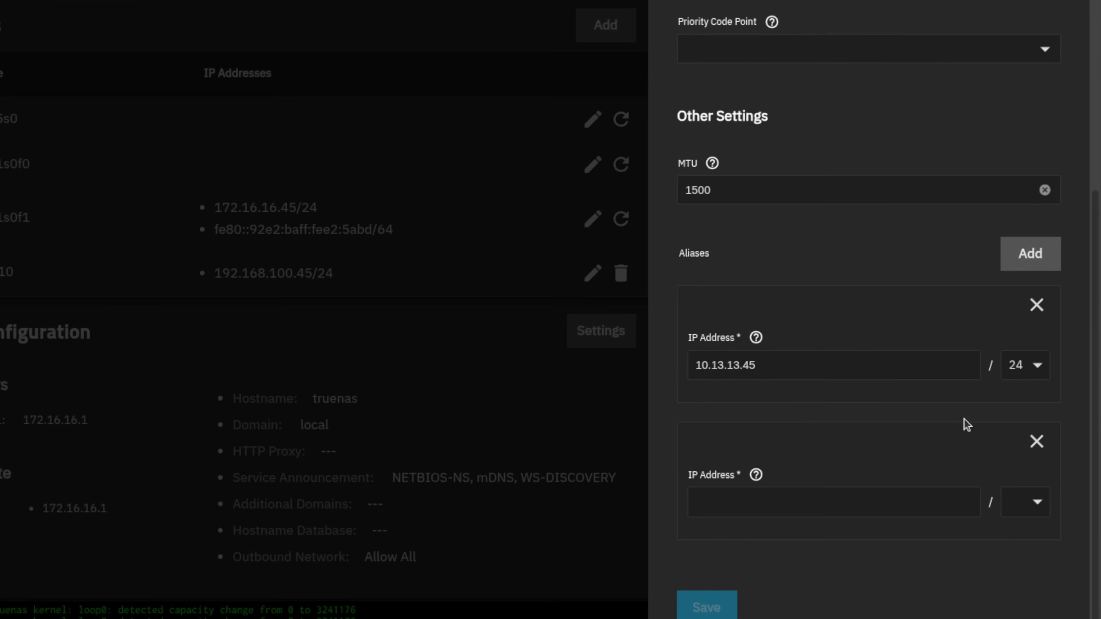
{"action": "left_click", "coordinate": [1037, 443]}
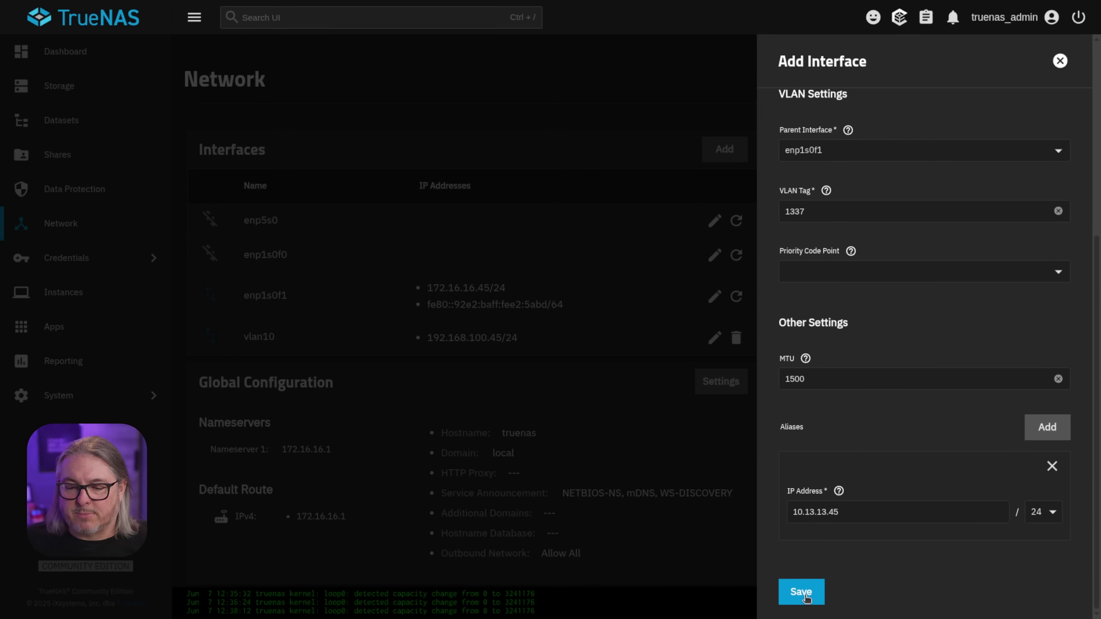
Save the vlan1337 interface, test the network changes, then make them permanent
{"action": "left_click", "coordinate": [802, 592]}
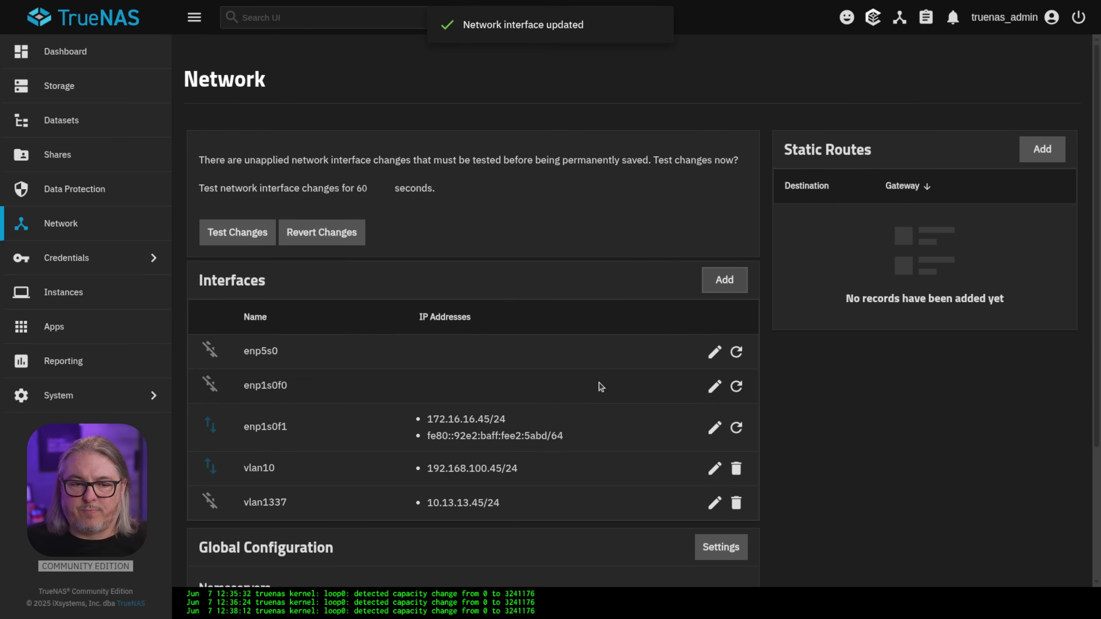
{"action": "left_click", "coordinate": [227, 242]}
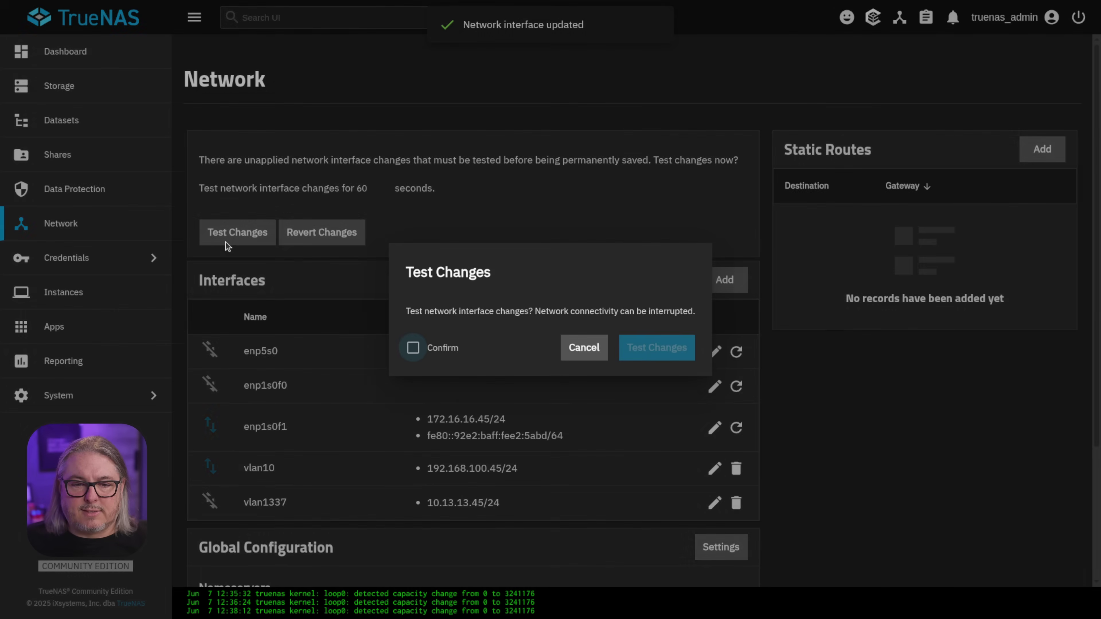
{"action": "left_click", "coordinate": [453, 347]}
{"action": "left_click", "coordinate": [688, 356]}
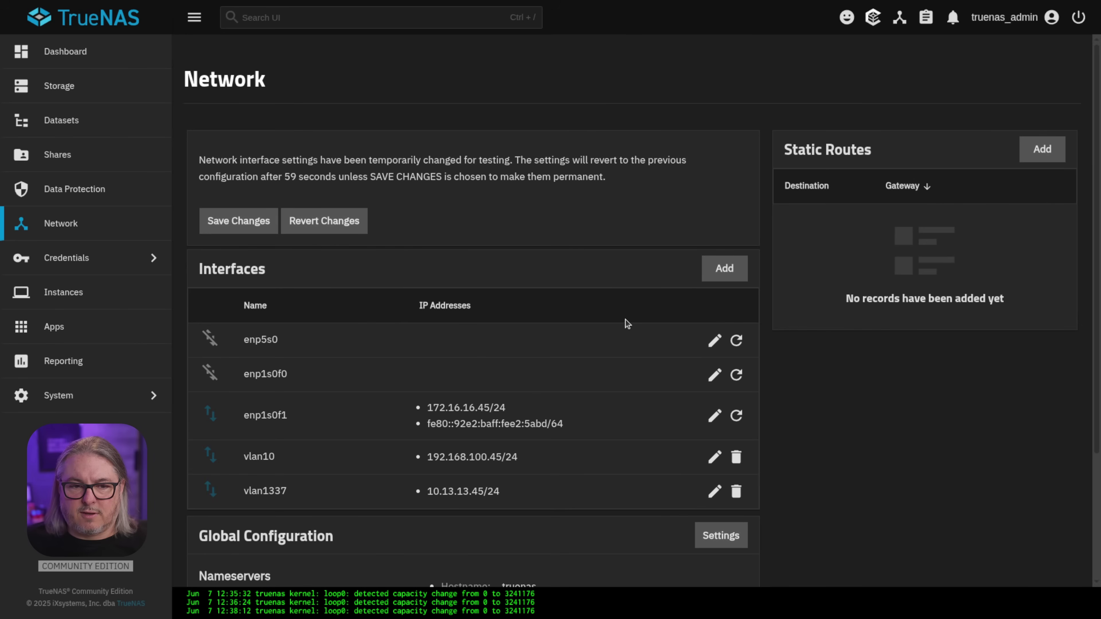
{"action": "left_click", "coordinate": [224, 219]}
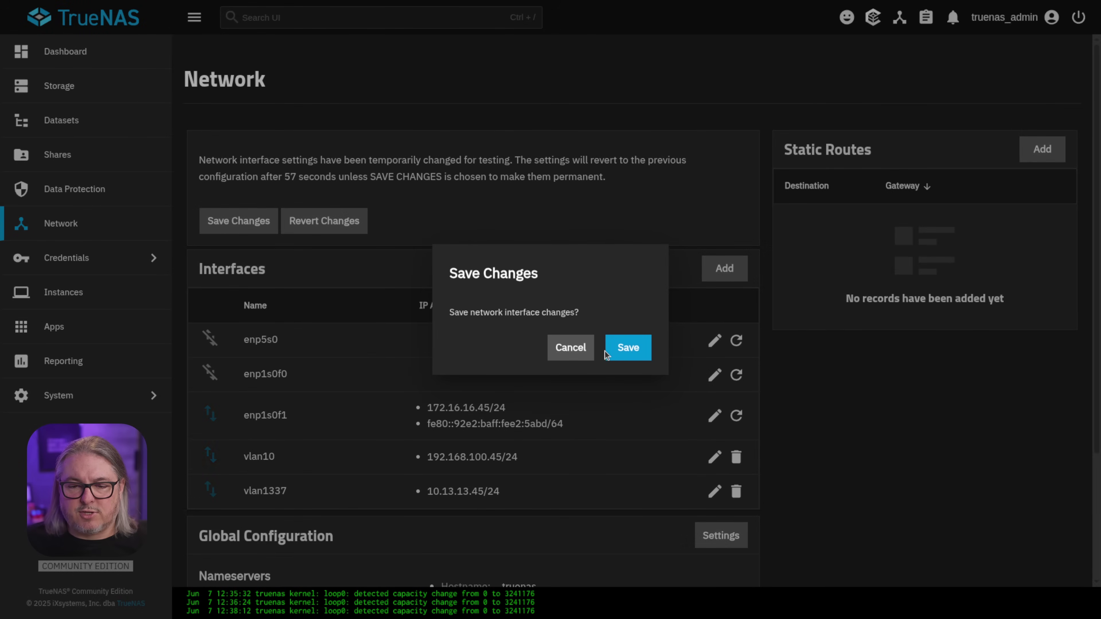
{"action": "left_click", "coordinate": [606, 351]}
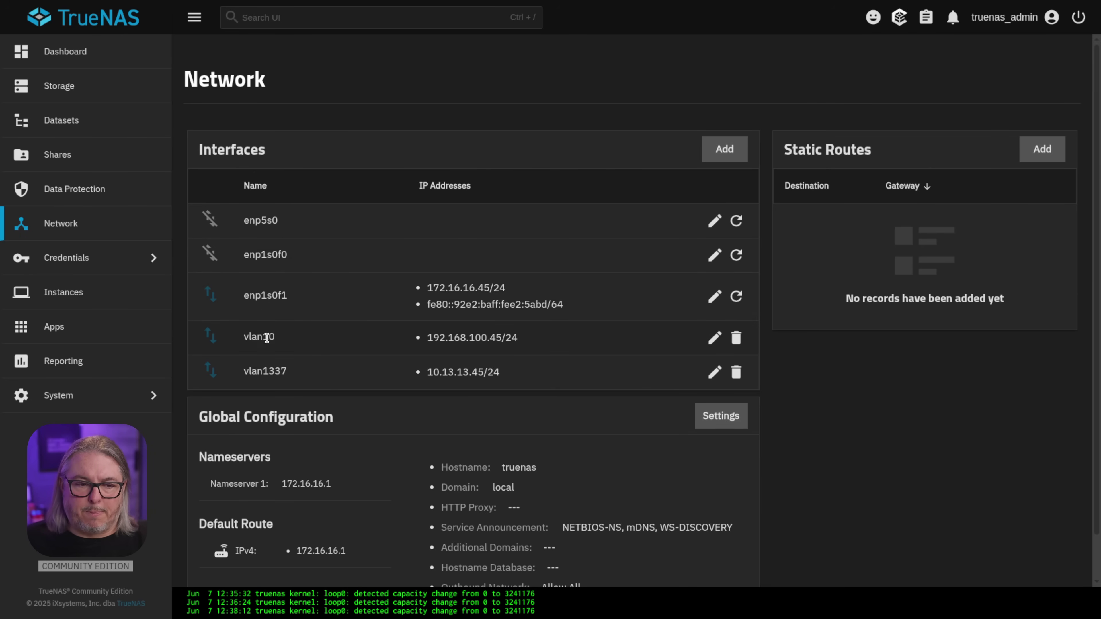
Open the Glances app's edit form and locate its empty web port Host IPs setting
{"action": "left_click", "coordinate": [145, 328]}
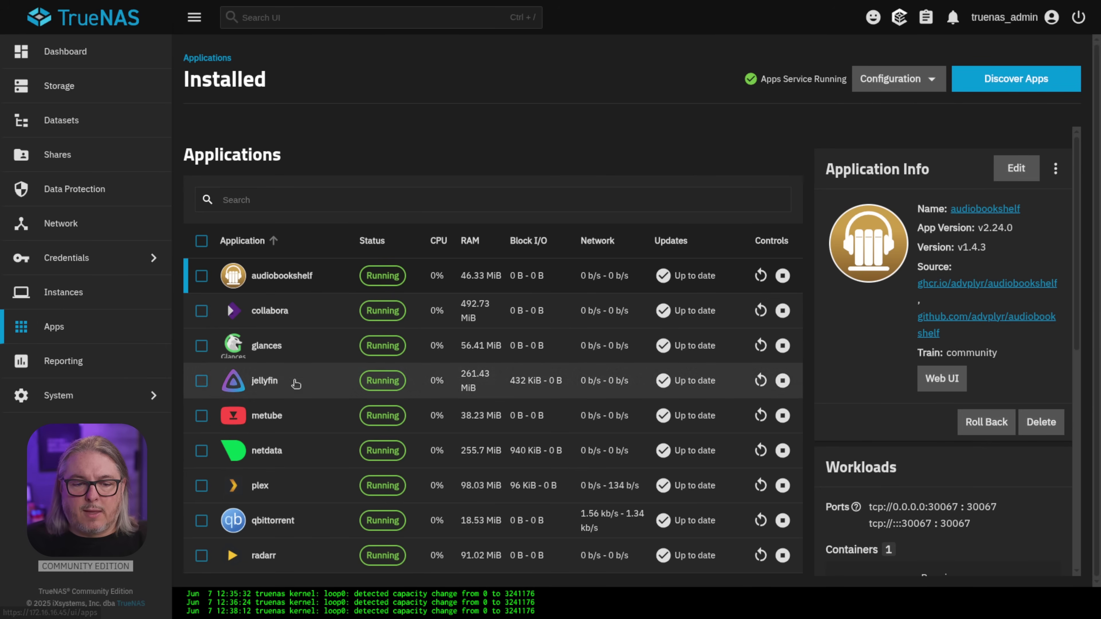
{"action": "left_click", "coordinate": [290, 349]}
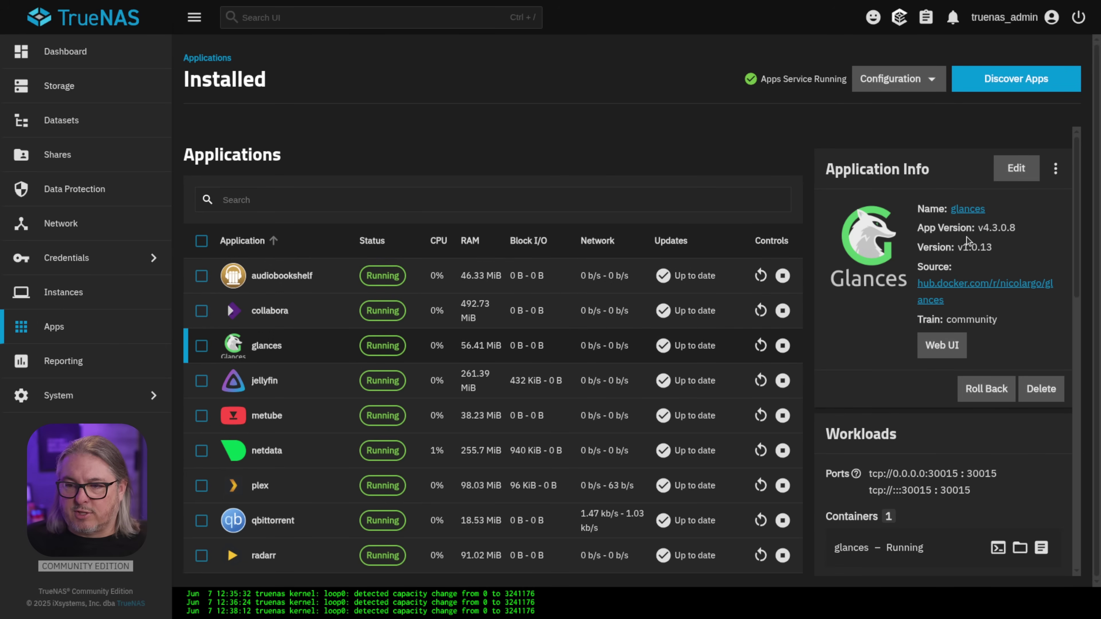
{"action": "left_click", "coordinate": [1015, 177]}
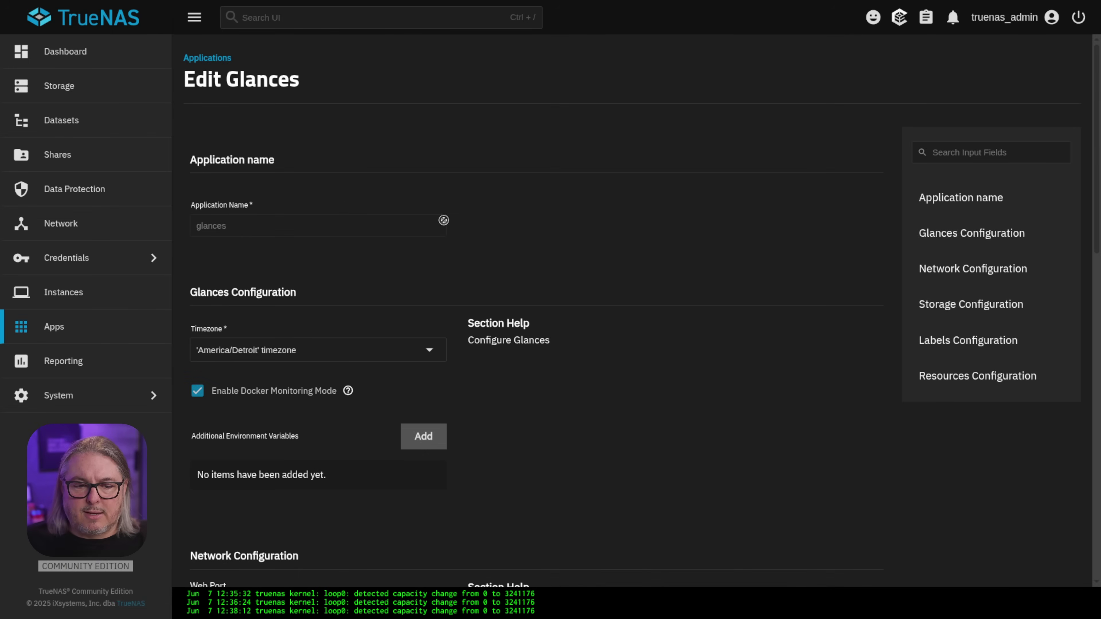
{"action": "scroll", "coordinate": [536, 335], "scroll_direction": "down", "scroll_amount": 7}
{"action": "scroll", "coordinate": [535, 335], "scroll_direction": "down", "scroll_amount": 5}
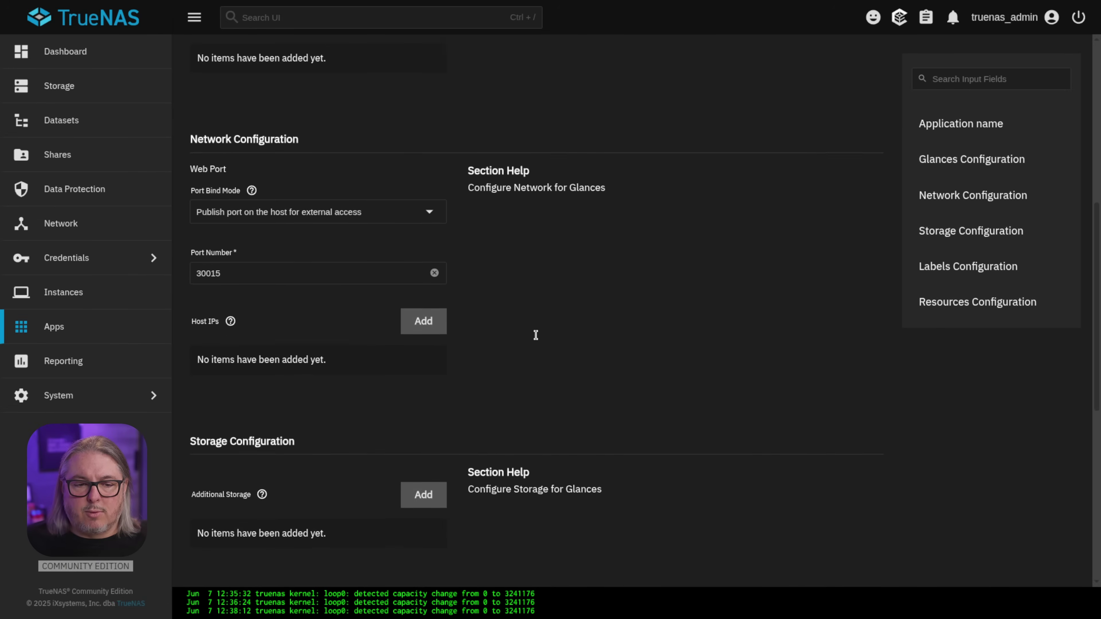
{"action": "left_click_drag", "start_coordinate": [199, 191], "coordinate": [243, 191]}
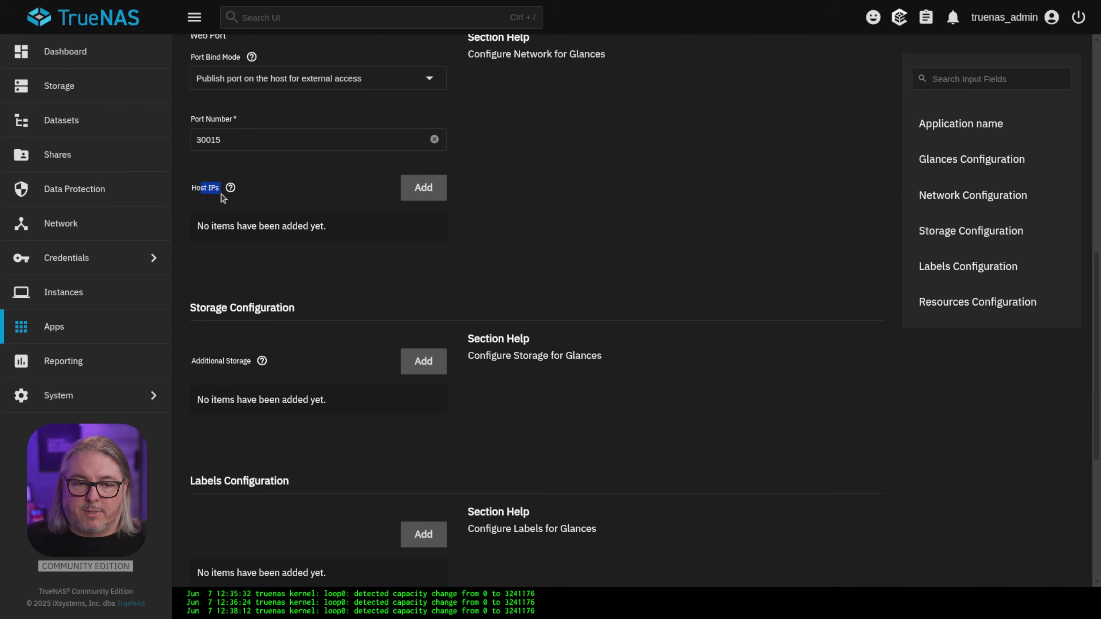
{"action": "left_click", "coordinate": [212, 191]}
{"action": "left_click_drag", "start_coordinate": [194, 194], "coordinate": [221, 196]}
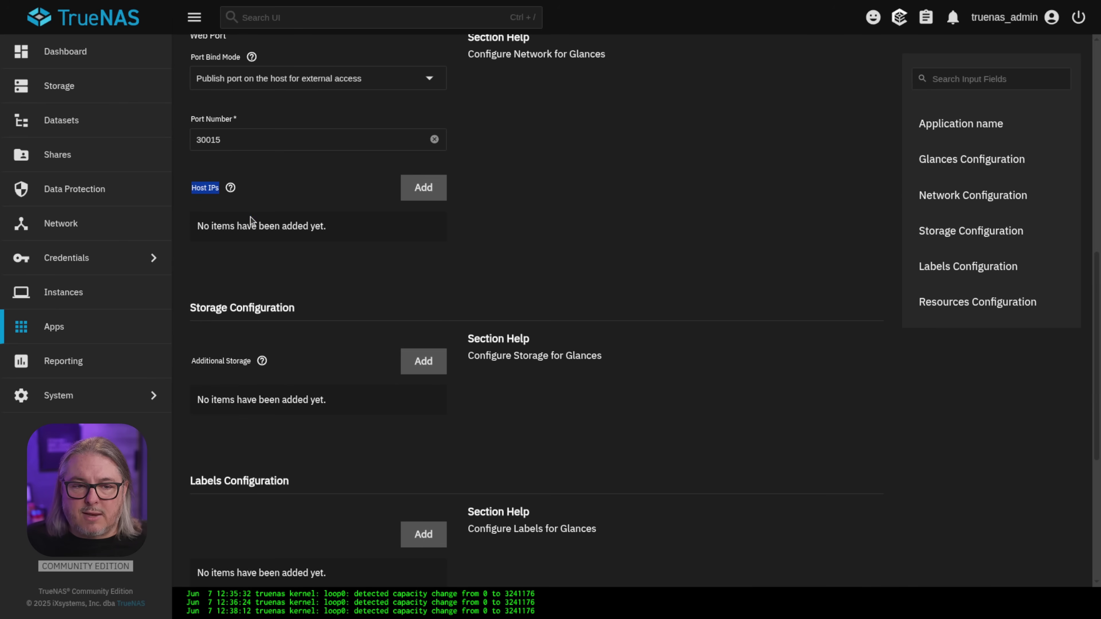
Launch the Glances Web UI from the Apps page, continuing past the HTTPS redirect notice
{"action": "left_click", "coordinate": [74, 334]}
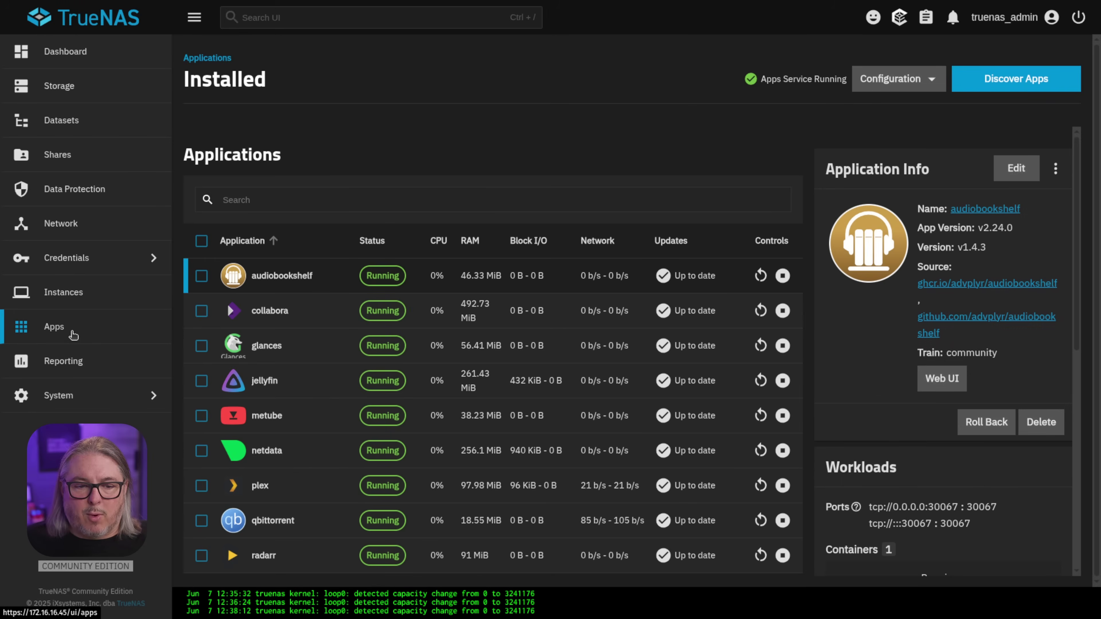
{"action": "left_click", "coordinate": [302, 354]}
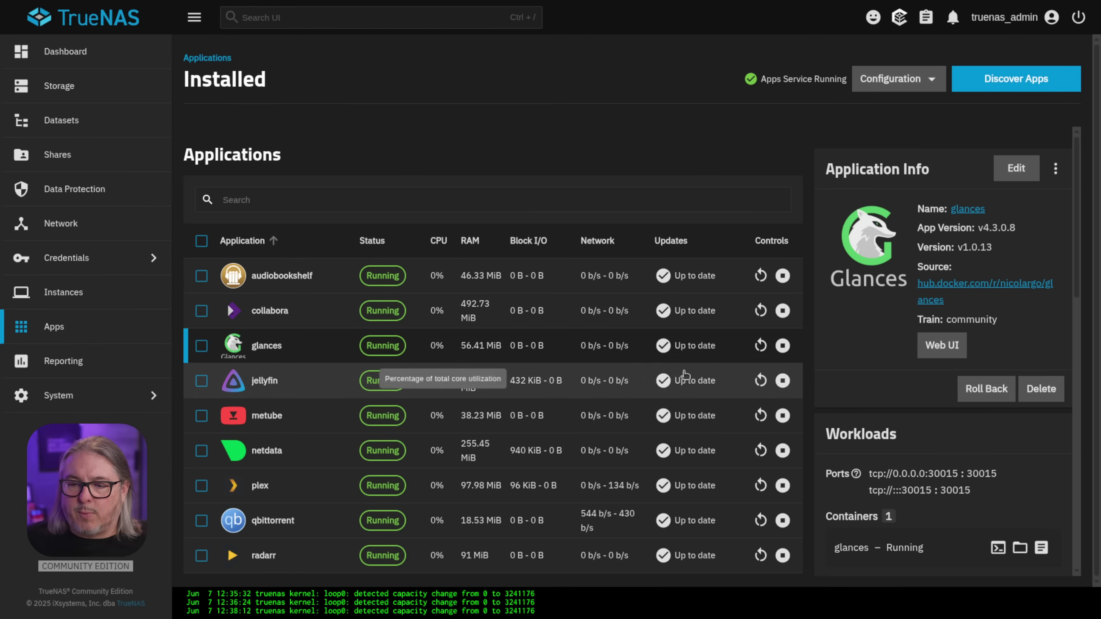
{"action": "left_click", "coordinate": [949, 349]}
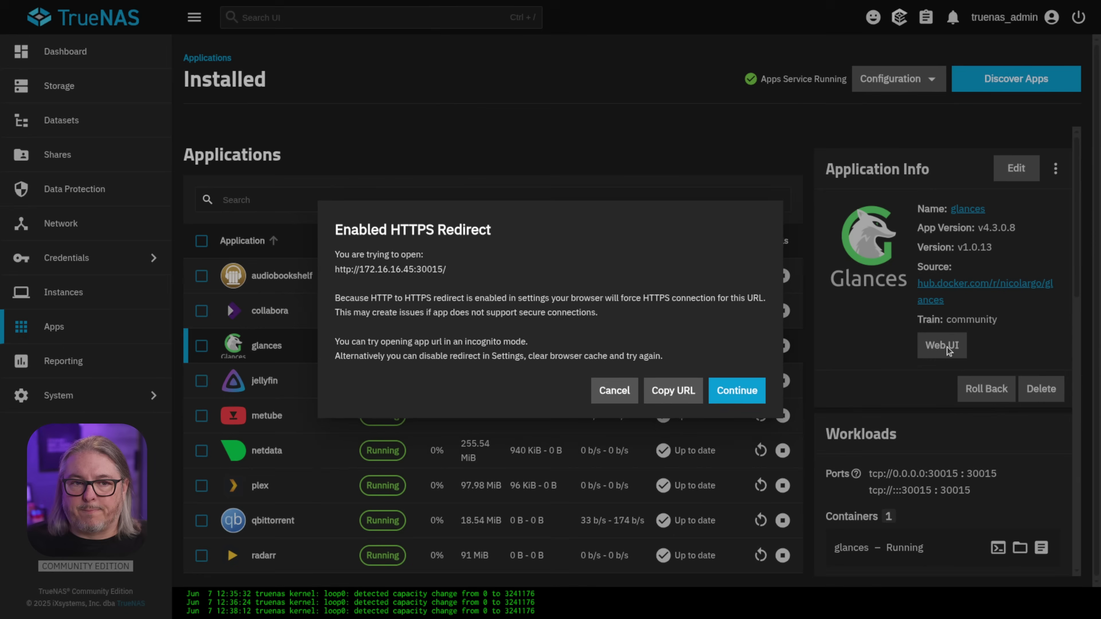
{"action": "left_click", "coordinate": [738, 392]}
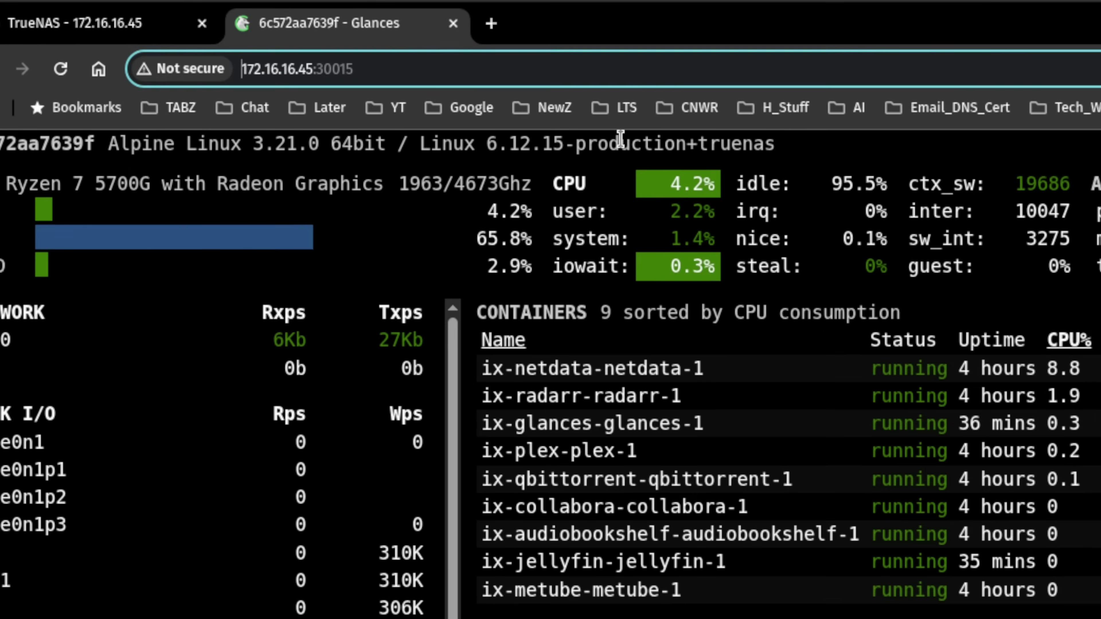
Replace the address bar IP with 10.13.13.45 to load Glances on port 30015
{"action": "key", "text": "shift+Right"}
{"action": "key", "text": "shift+Right"}
{"action": "key", "text": "shift+Right"}
{"action": "key", "text": "shift+Right"}
{"action": "key", "text": "shift+Right"}
{"action": "key", "text": "shift+Right"}
{"action": "key", "text": "shift+Right"}
{"action": "key", "text": "shift+Right"}
{"action": "key", "text": "shift+Right"}
{"action": "key", "text": "shift+Right"}
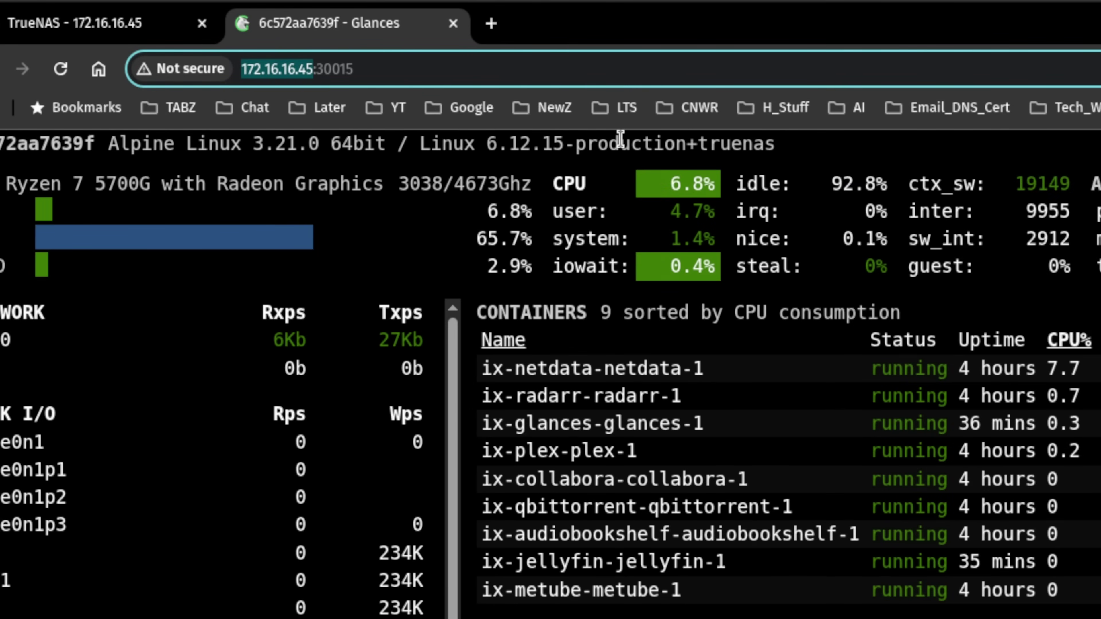
{"action": "type", "text": "10.13.13.45"}
{"action": "key", "text": "Return"}
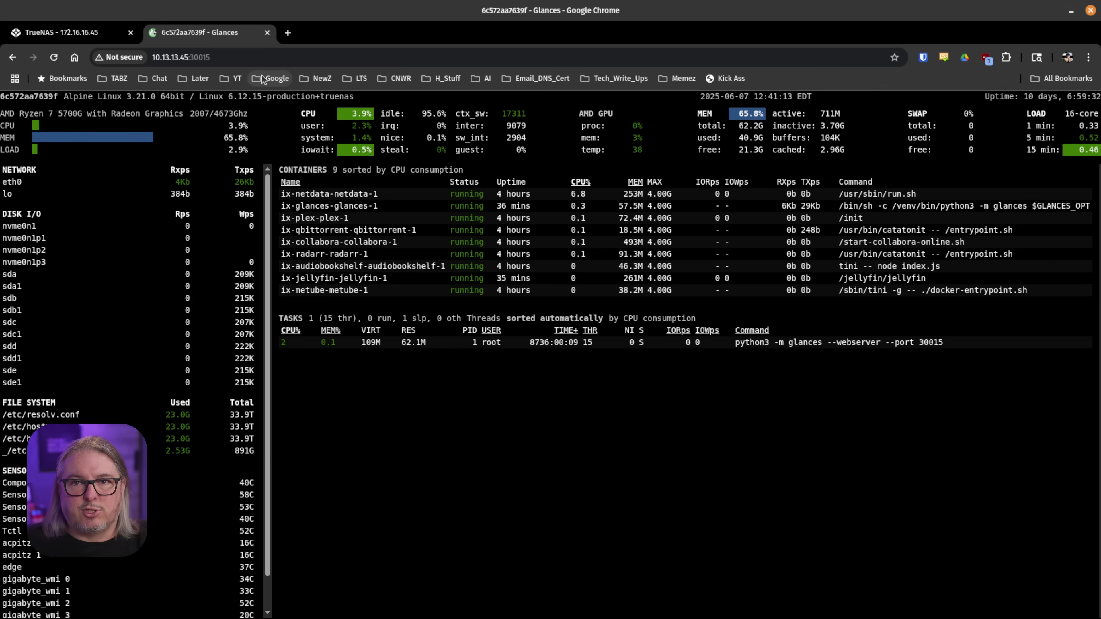
Return to TrueNAS in full screen and open the Glances app's edit form
{"action": "left_click", "coordinate": [75, 32]}
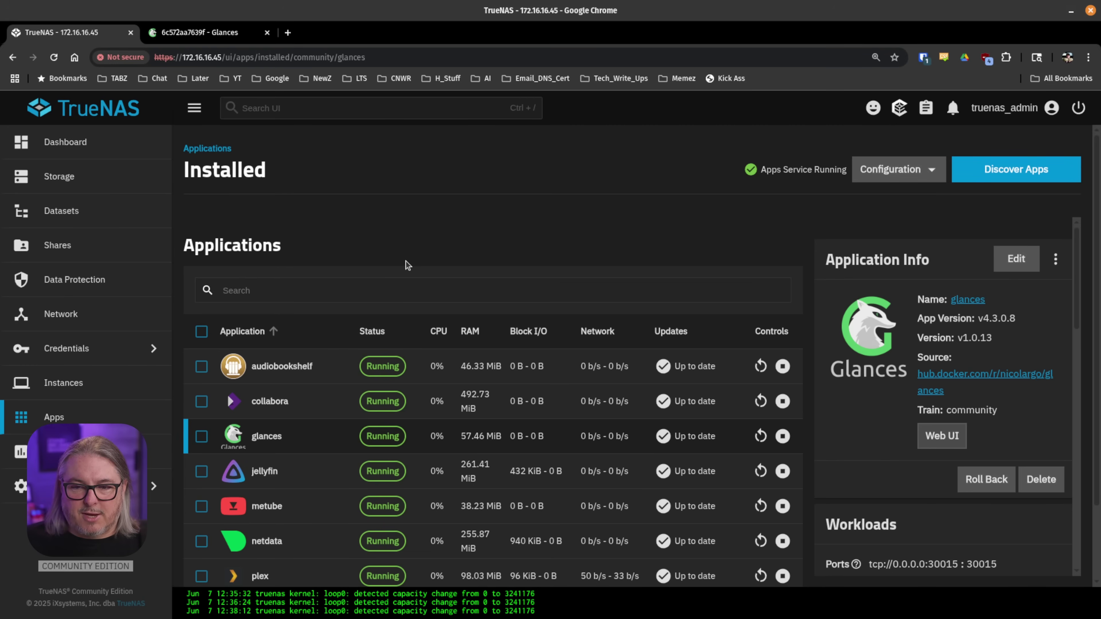
{"action": "key", "text": "F11"}
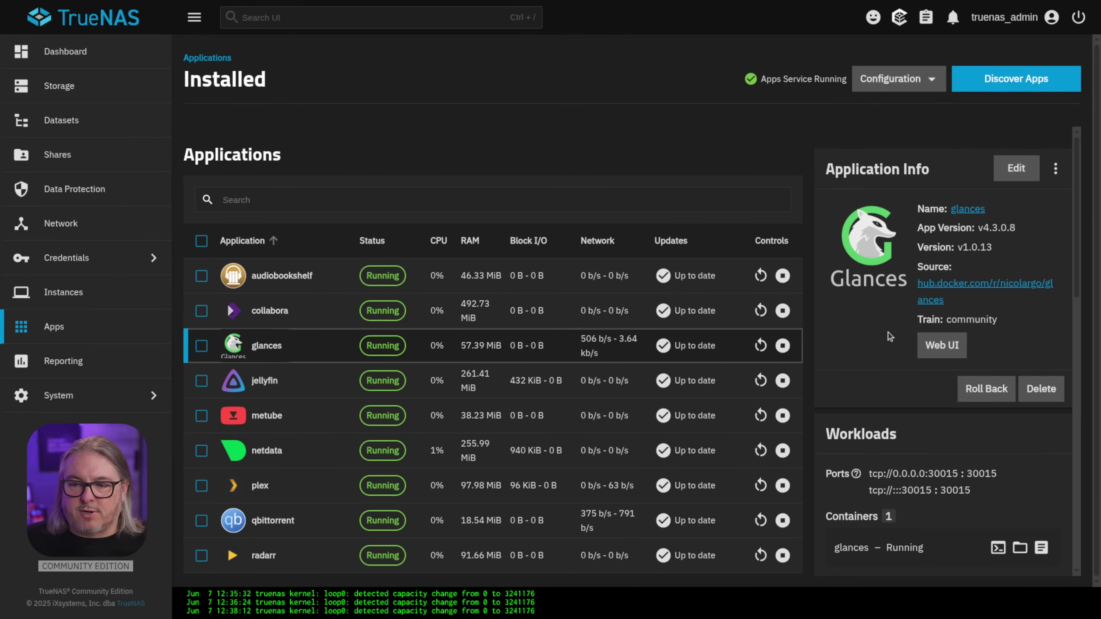
{"action": "left_click", "coordinate": [1012, 179]}
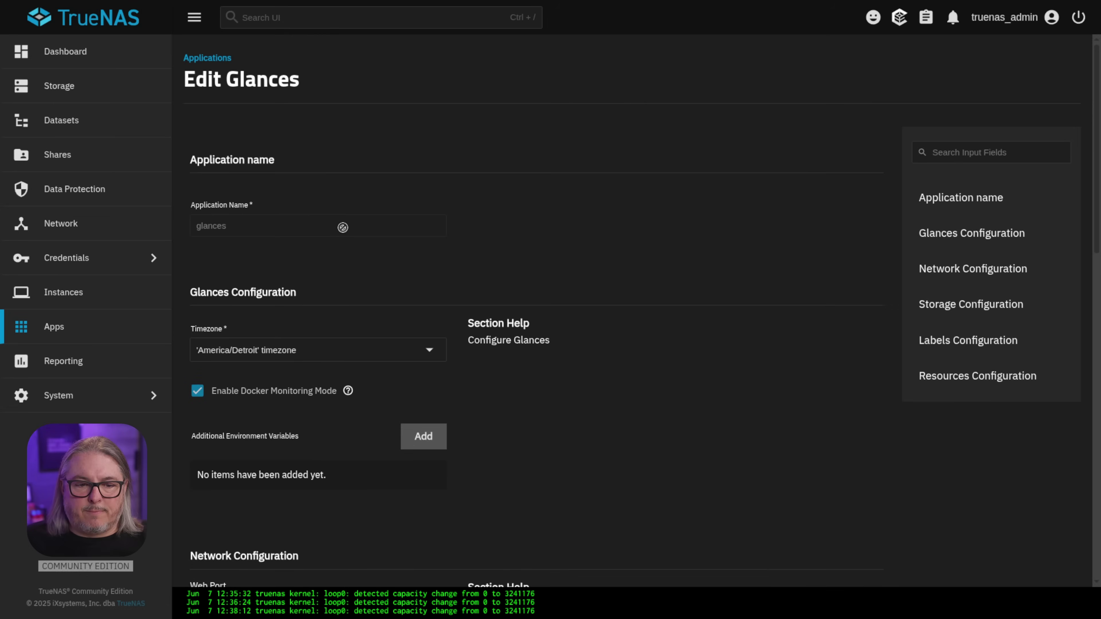
{"action": "scroll", "coordinate": [343, 230], "scroll_direction": "down", "scroll_amount": 8}
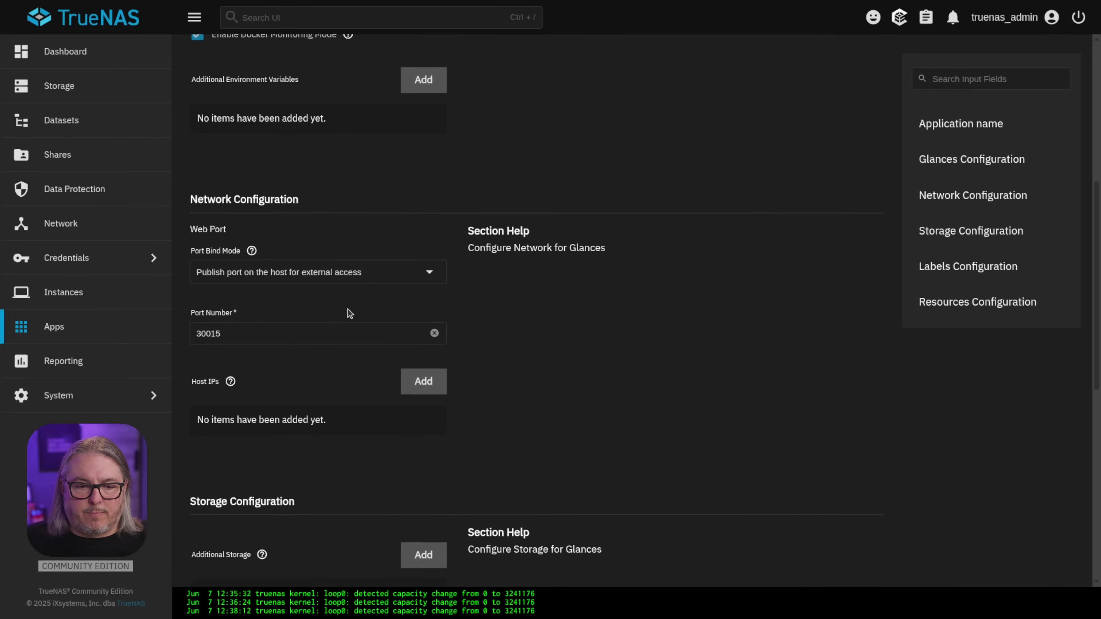
{"action": "scroll", "coordinate": [350, 313], "scroll_direction": "down", "scroll_amount": 3}
Add host IP 10.13.13.45 for web port 30015, remove the extra entry, and update Glances
{"action": "left_click", "coordinate": [423, 256]}
{"action": "left_click", "coordinate": [299, 325]}
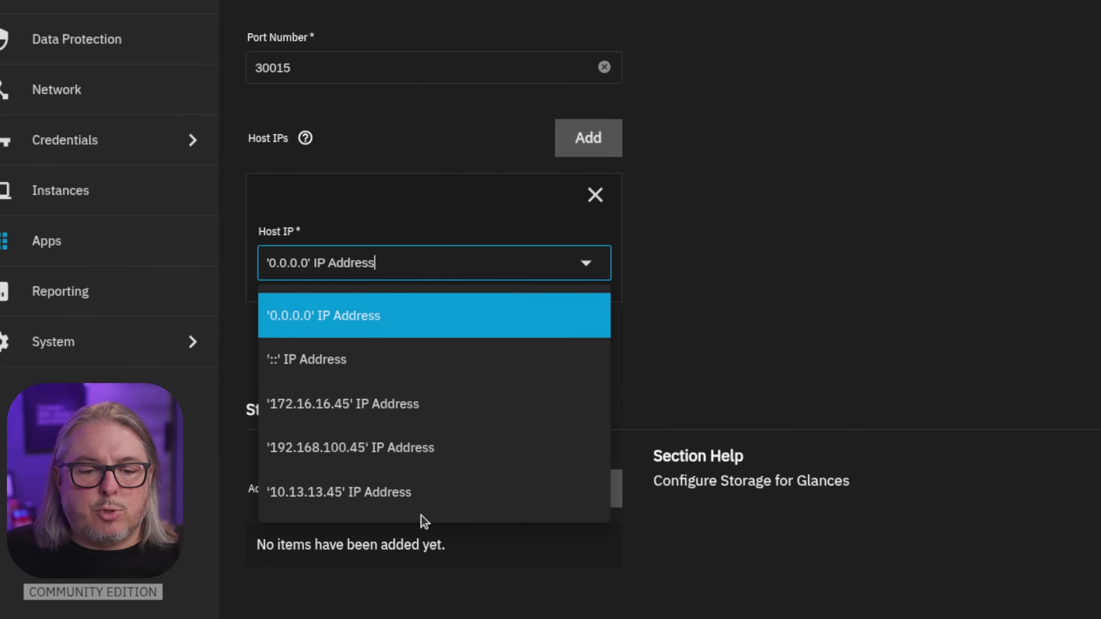
{"action": "left_click", "coordinate": [418, 494]}
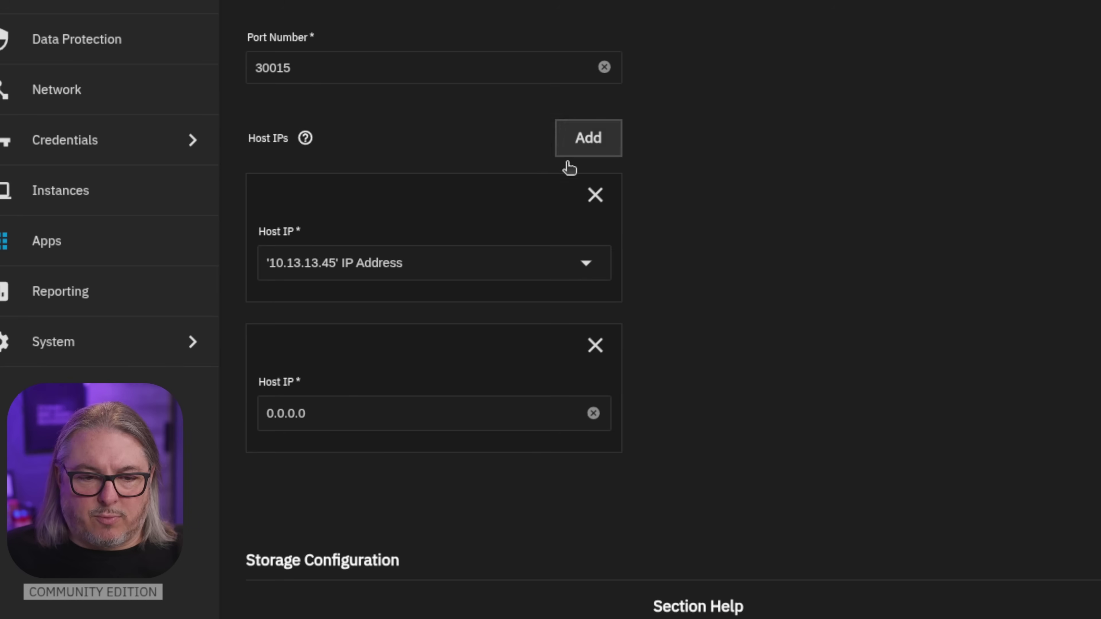
{"action": "left_click", "coordinate": [339, 415]}
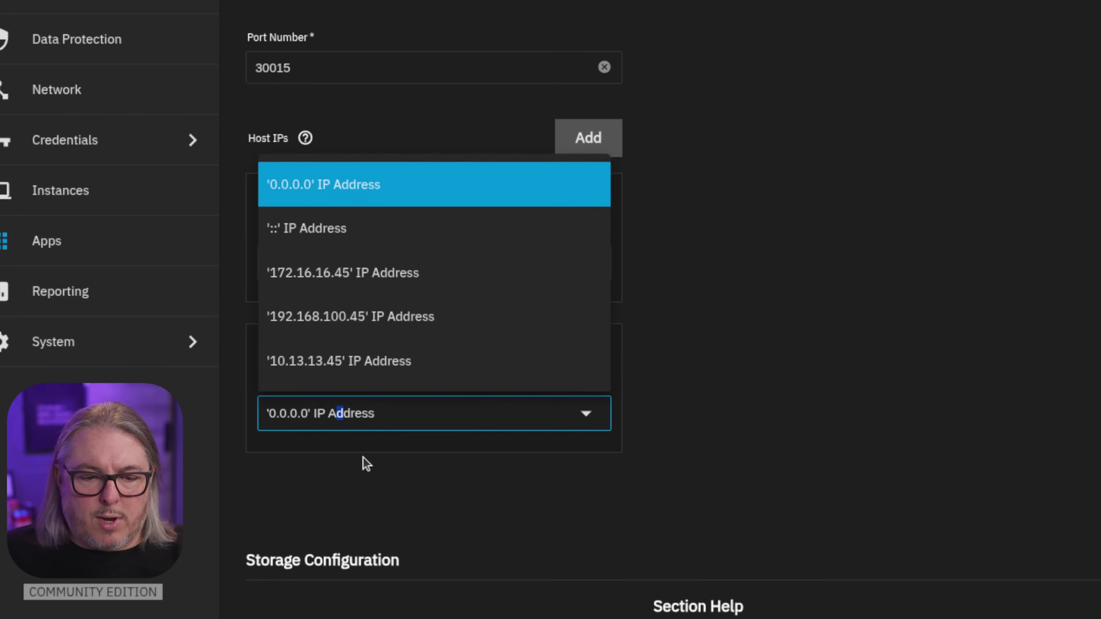
{"action": "left_click", "coordinate": [434, 315]}
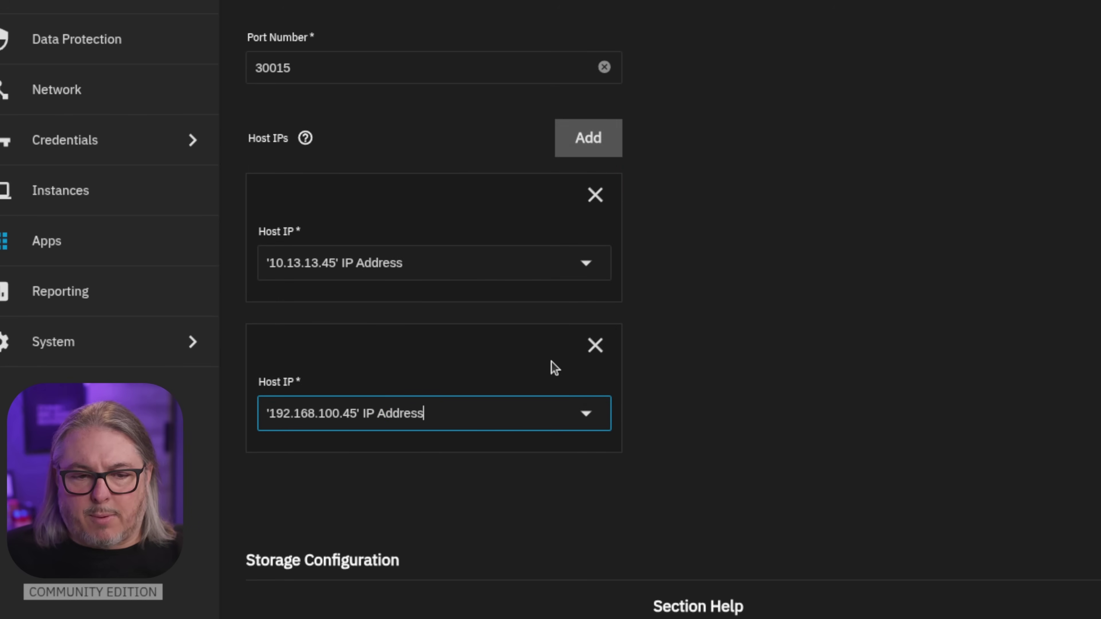
{"action": "left_click", "coordinate": [595, 347]}
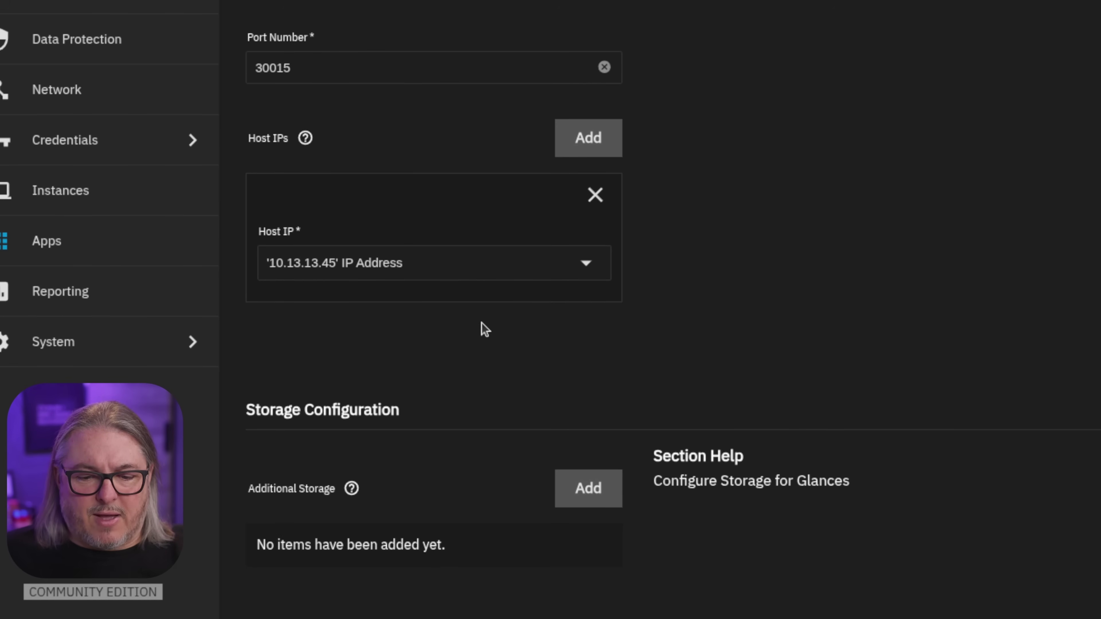
{"action": "scroll", "coordinate": [482, 325], "scroll_direction": "down", "scroll_amount": 15}
{"action": "left_click", "coordinate": [283, 581]}
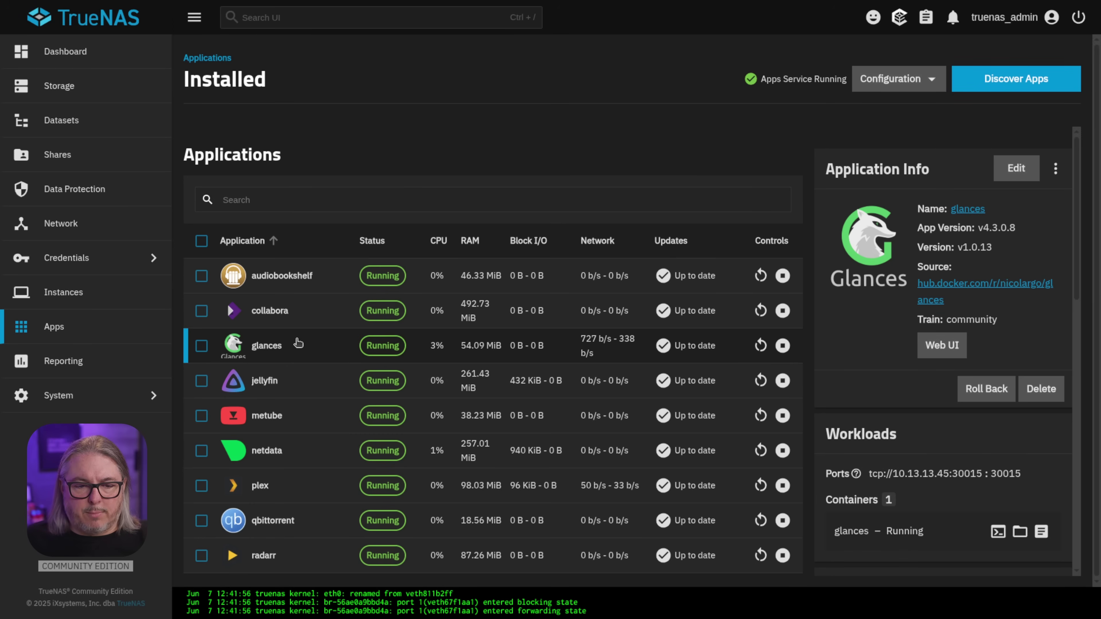
Open Glances at 10.13.13.45:30015, then reload 172.16.16.45:30015 to confirm it's refused
{"action": "left_click", "coordinate": [939, 346]}
{"action": "left_click", "coordinate": [737, 391]}
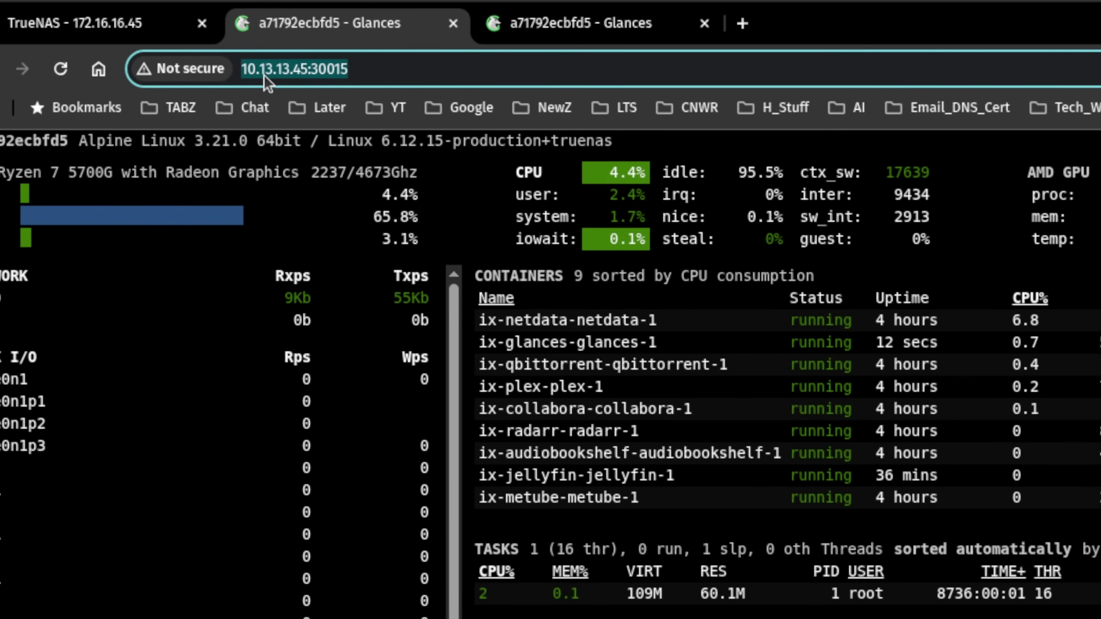
{"action": "left_click", "coordinate": [581, 27]}
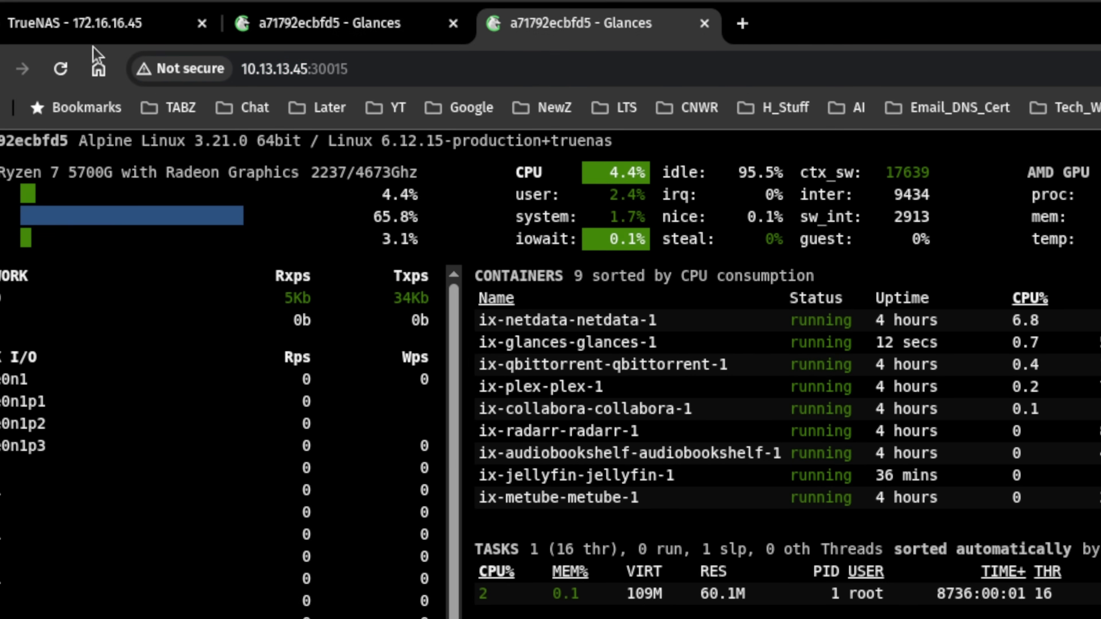
{"action": "left_click", "coordinate": [44, 69]}
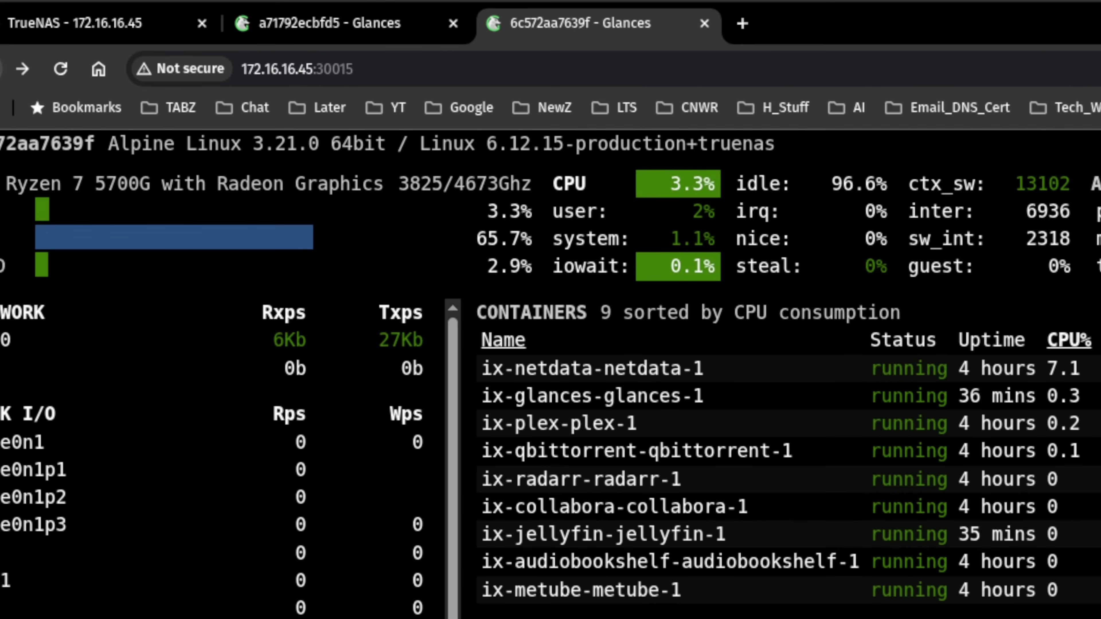
{"action": "left_click", "coordinate": [59, 75]}
{"action": "left_click", "coordinate": [365, 80]}
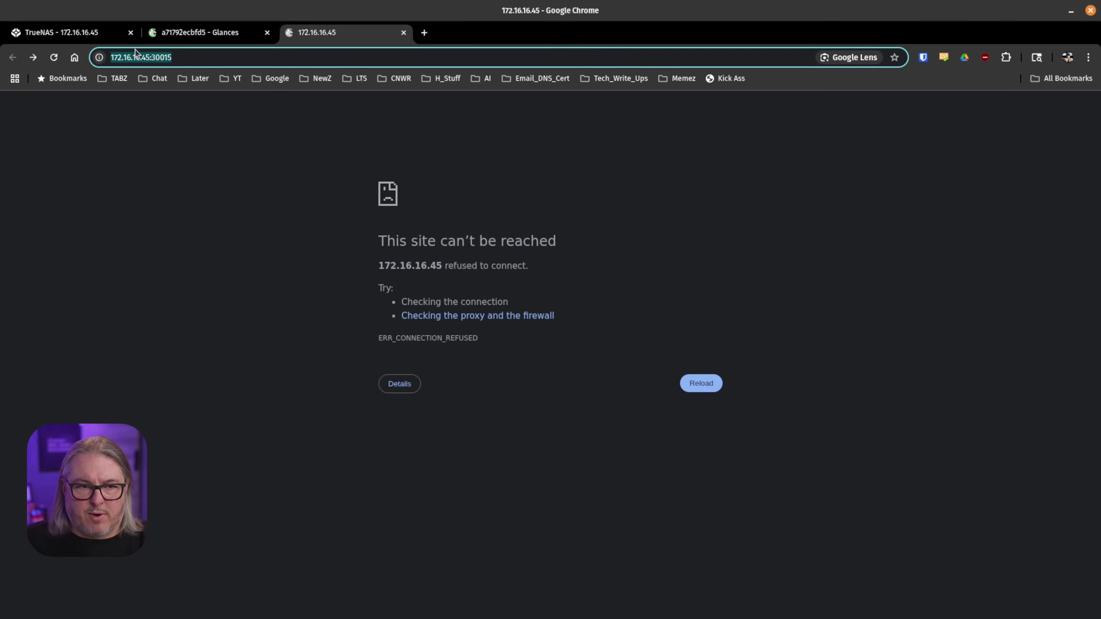
{"action": "left_click", "coordinate": [108, 32]}
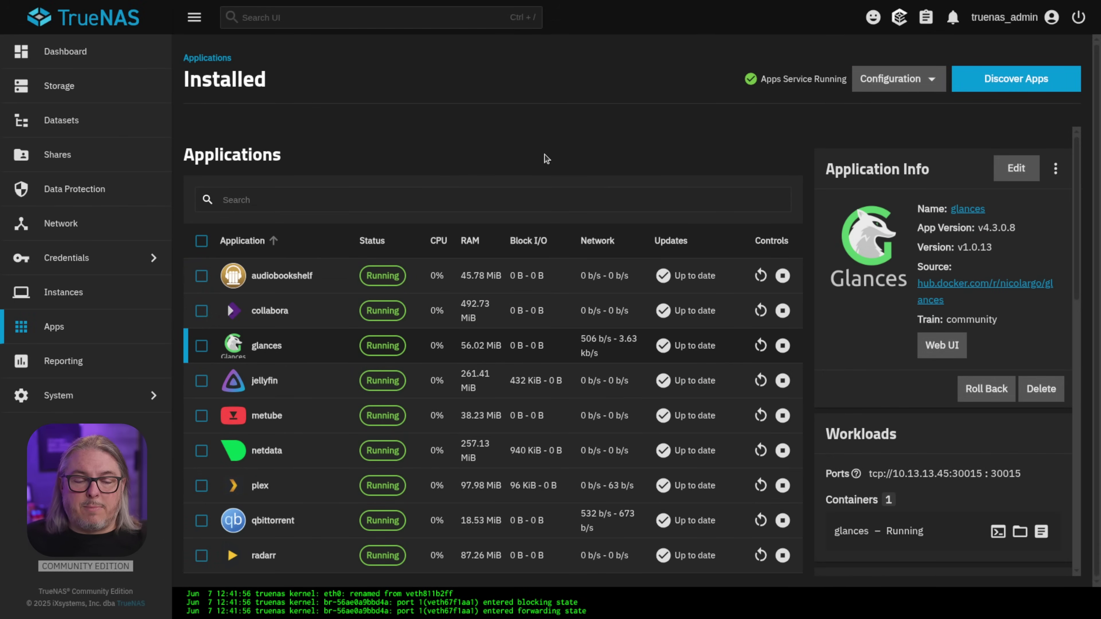
Check the 172.16.16.1 default route on the Network page and inspect the Global Configuration gateway
{"action": "left_click", "coordinate": [142, 229]}
{"action": "scroll", "coordinate": [606, 341], "scroll_direction": "down", "scroll_amount": 2}
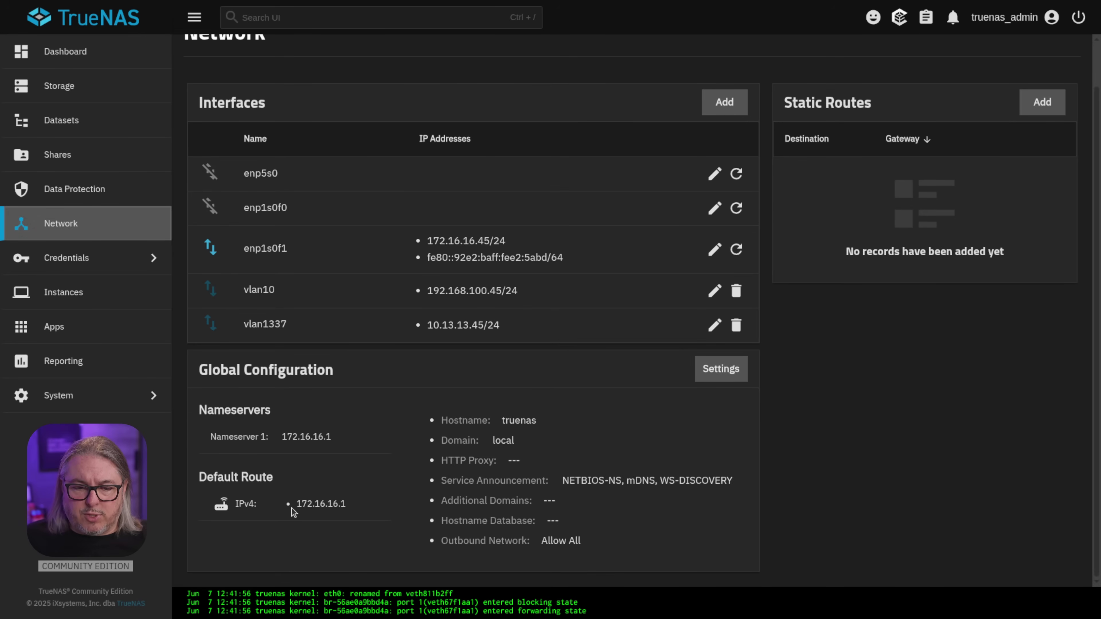
{"action": "left_click_drag", "start_coordinate": [293, 512], "coordinate": [346, 510]}
{"action": "left_click", "coordinate": [718, 379]}
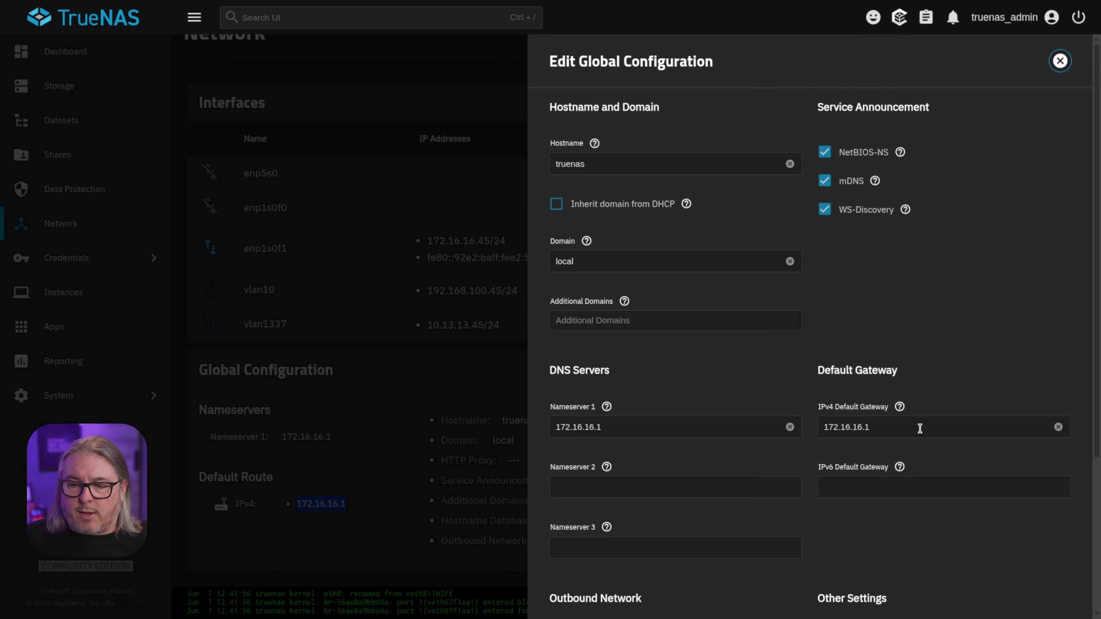
{"action": "left_click", "coordinate": [919, 428]}
{"action": "key", "text": "ctrl+a"}
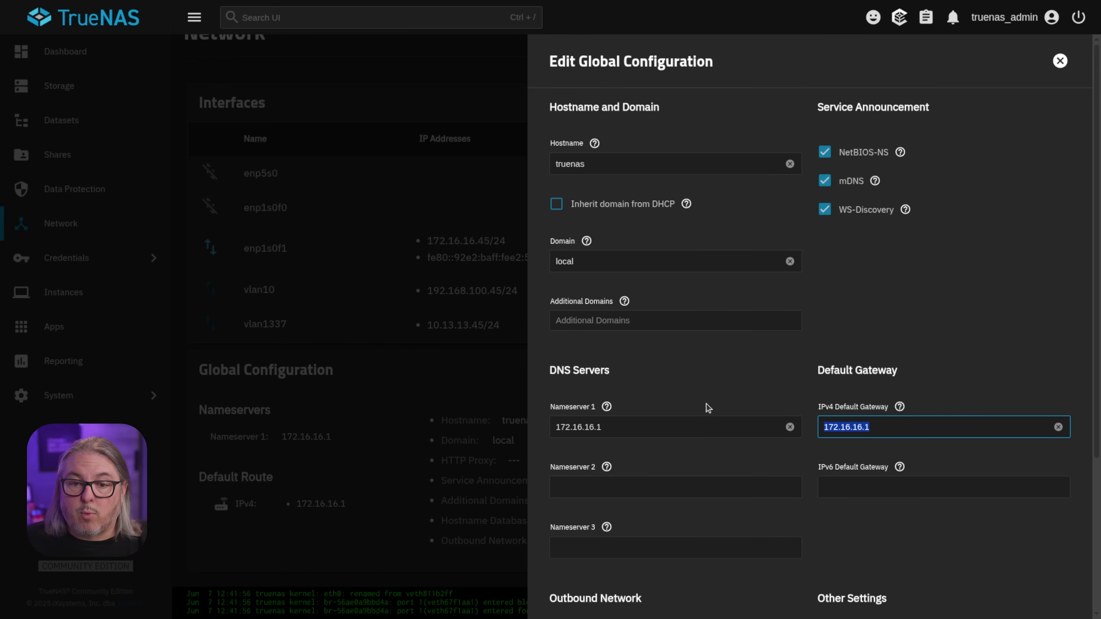
{"action": "left_click", "coordinate": [1061, 60]}
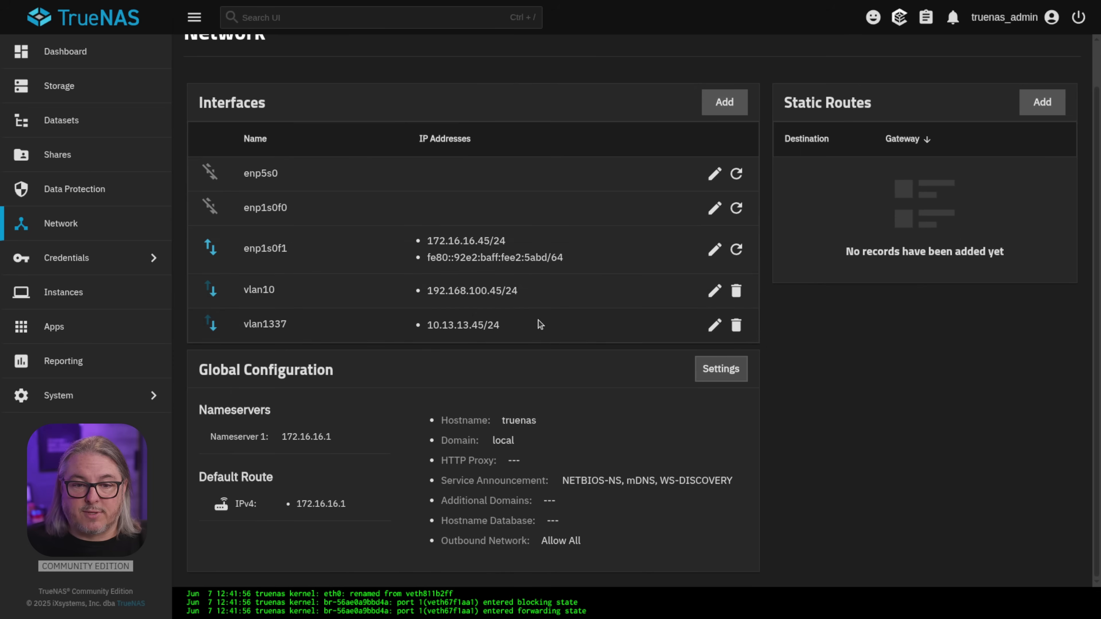
{"action": "left_click_drag", "start_coordinate": [486, 244], "coordinate": [433, 241]}
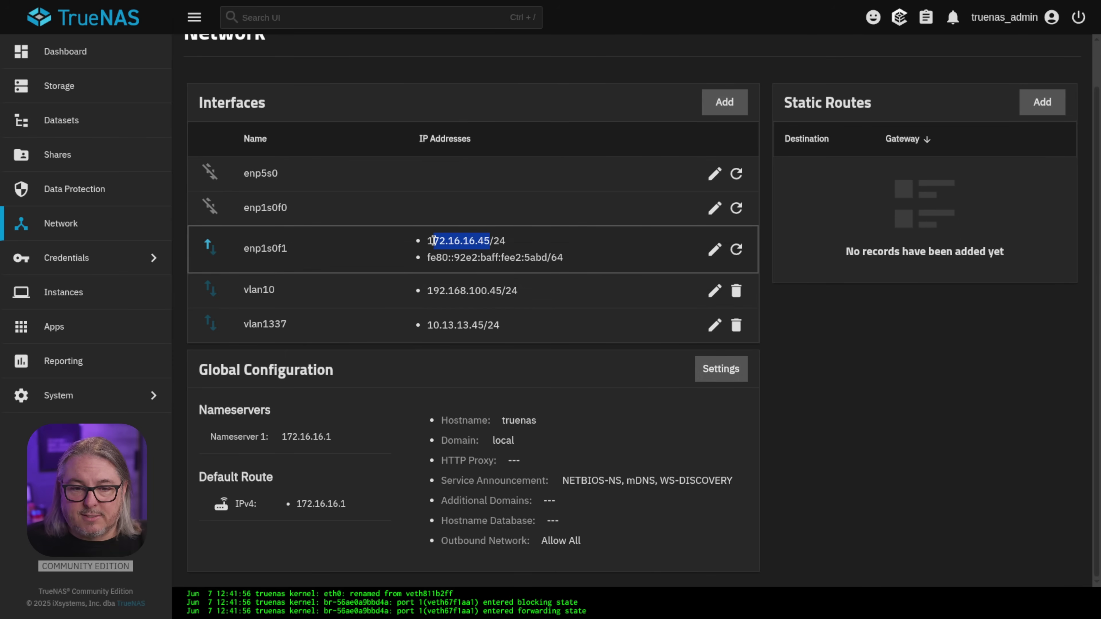